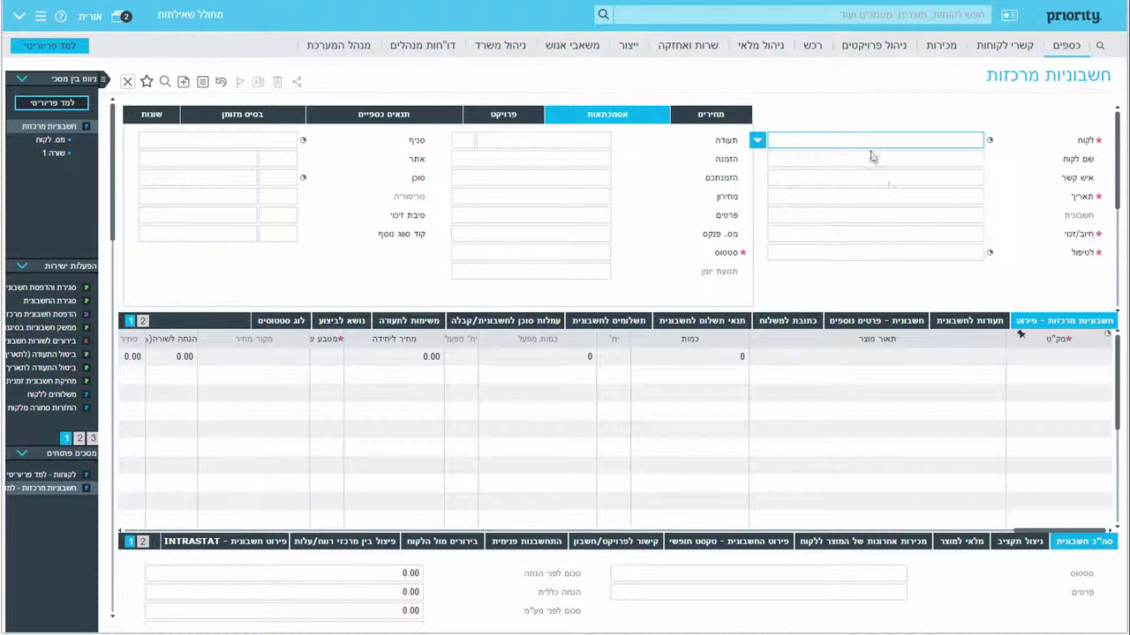
Start a consolidated invoice by entering the customer number and linking the customer shipment (משלוחים ללקוח) dated 04/04/16.
type("124")
key("Tab")
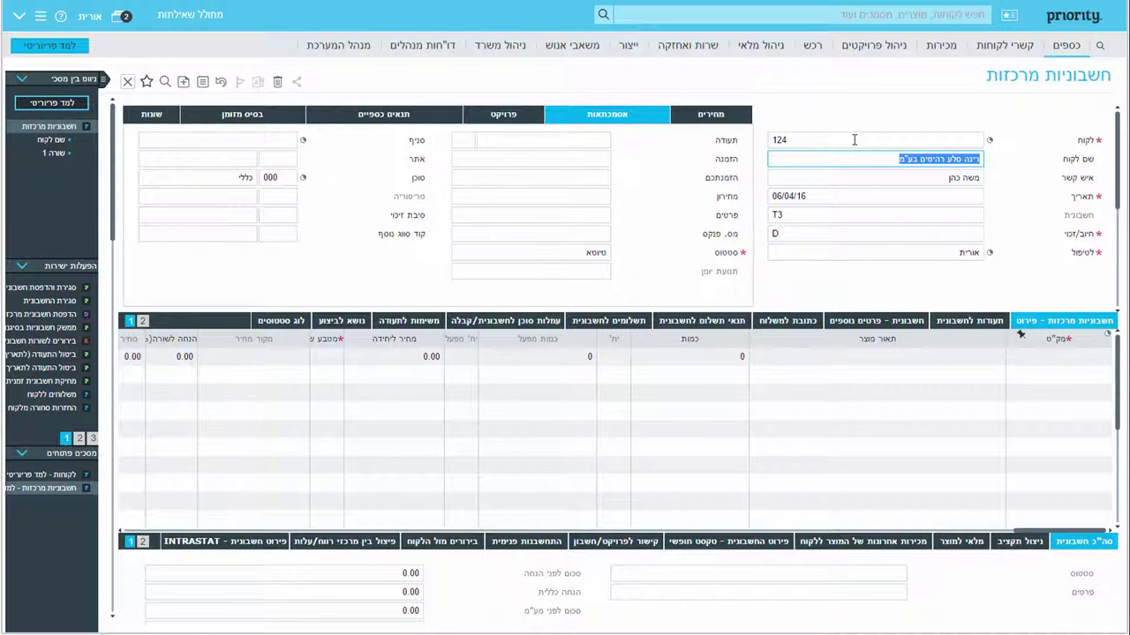
left_click(465, 140)
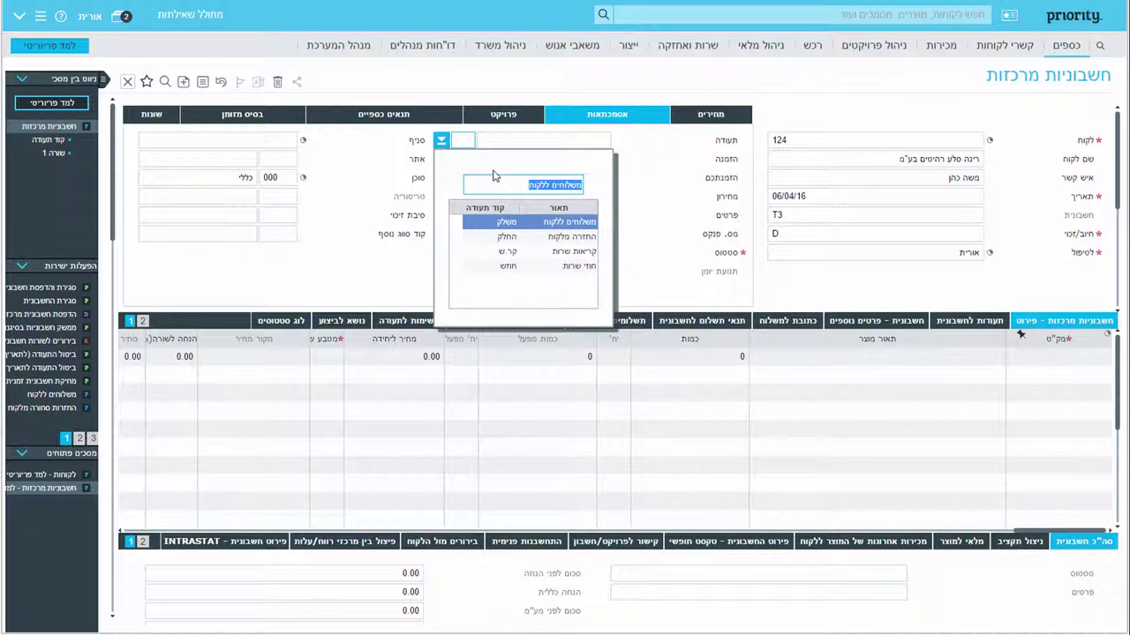
key("Escape")
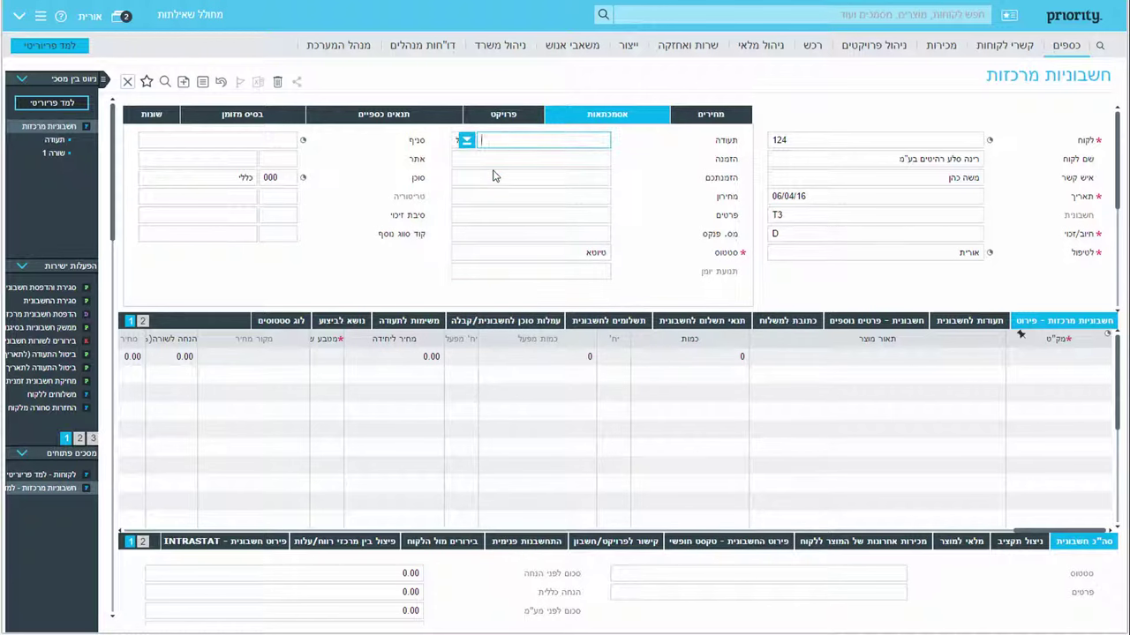
key("F6")
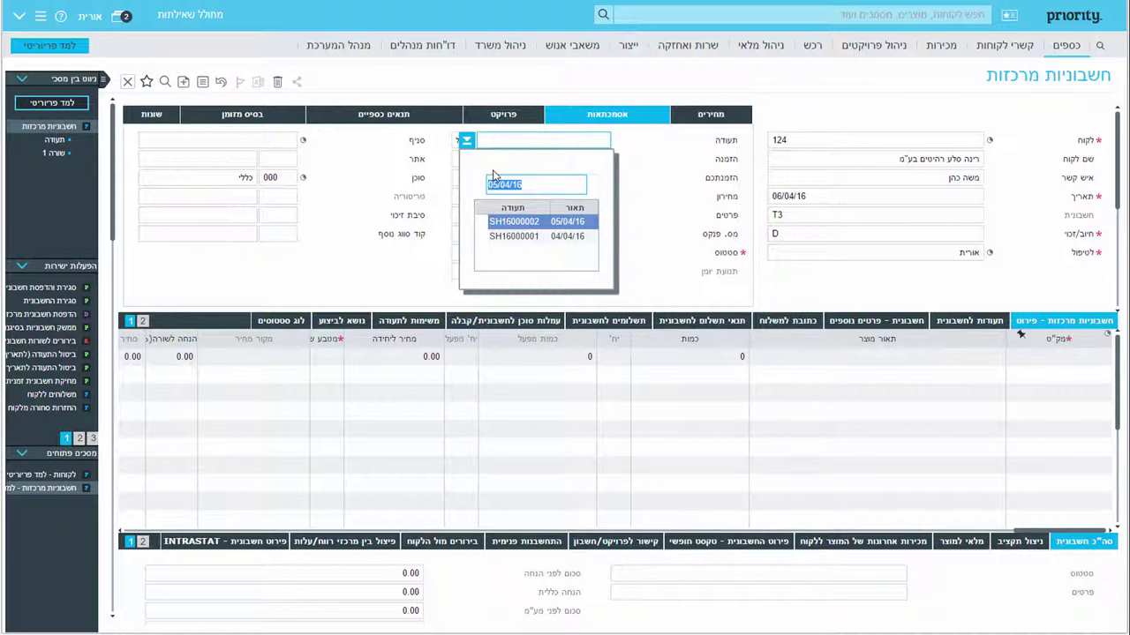
key("Down")
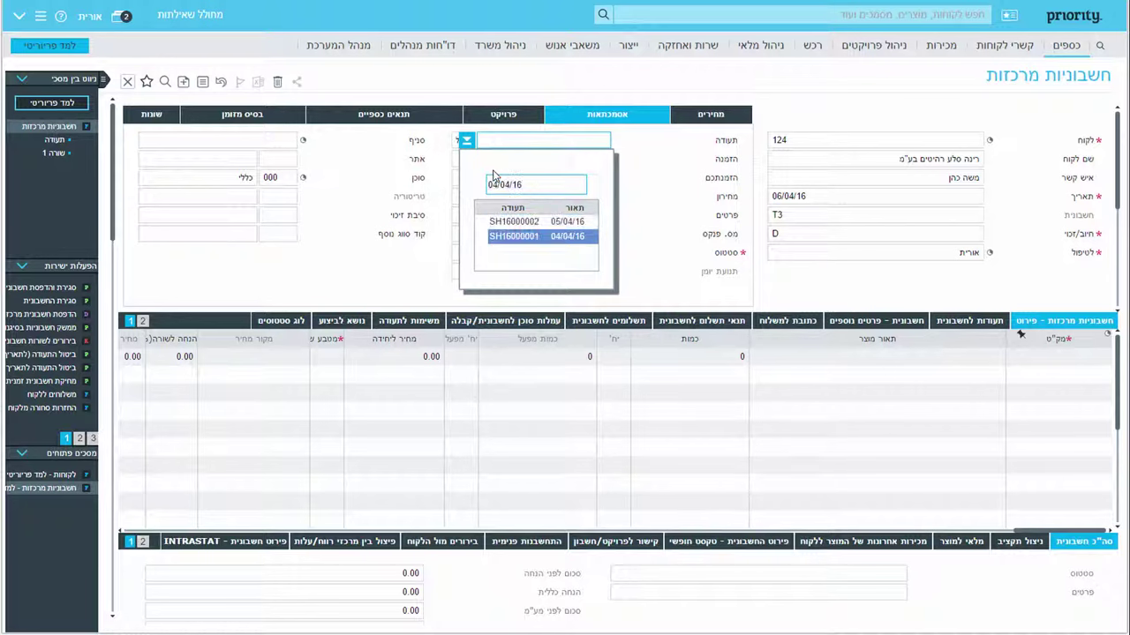
key("Return")
key("Tab")
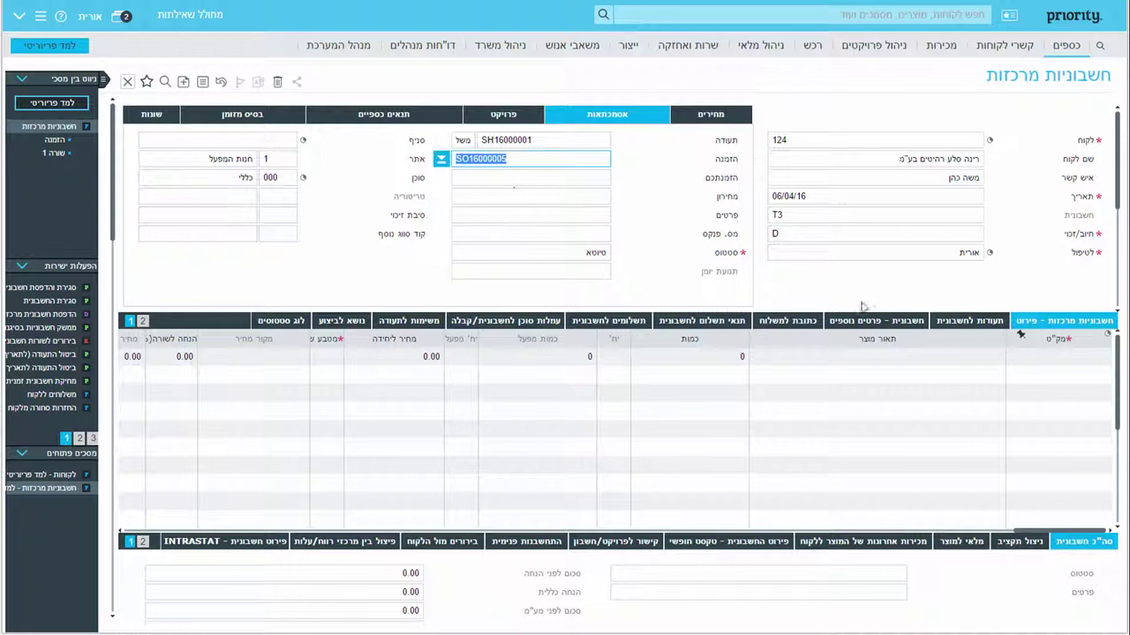
Check which customer shipments can be added to the invoice's linked documents (תעודות לחשבונית), without adding any.
left_click(954, 325)
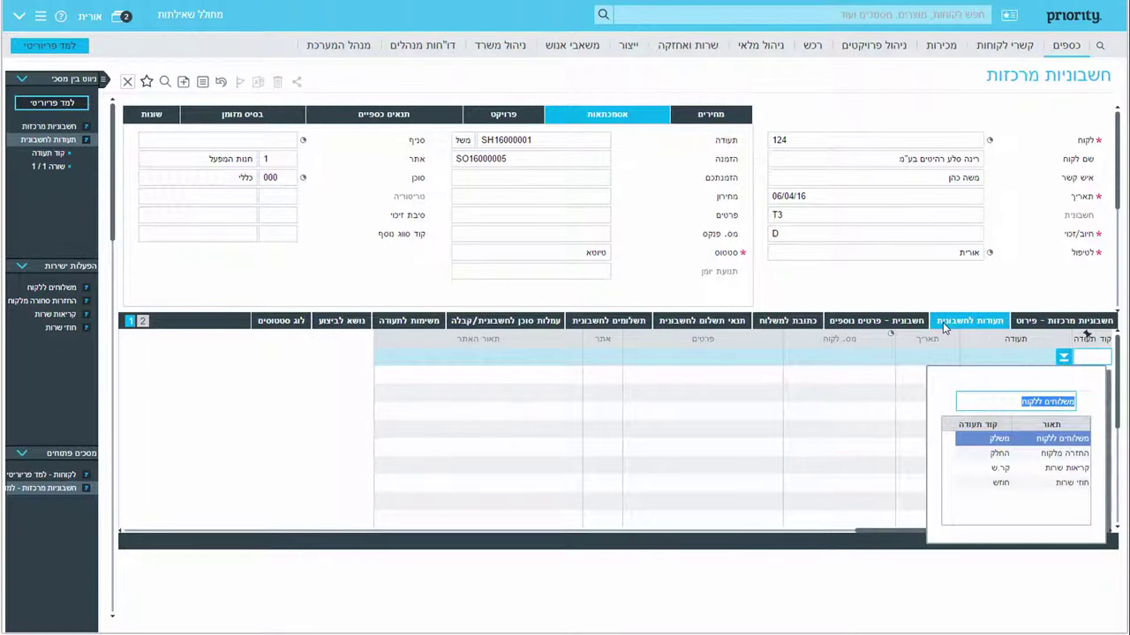
key("Return")
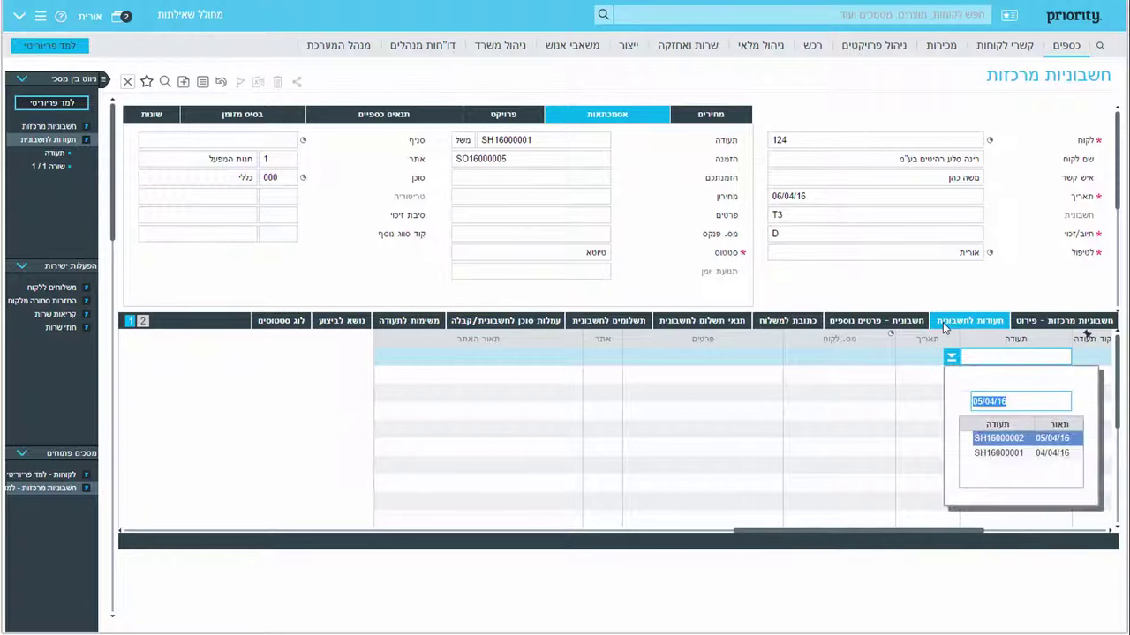
key("Escape")
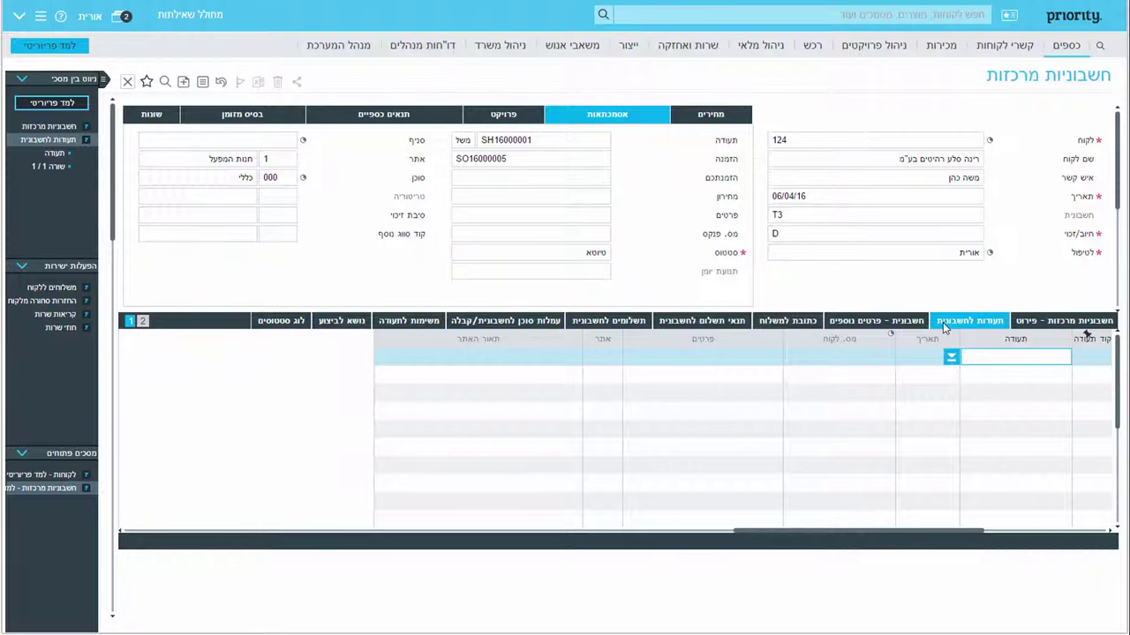
key("Escape")
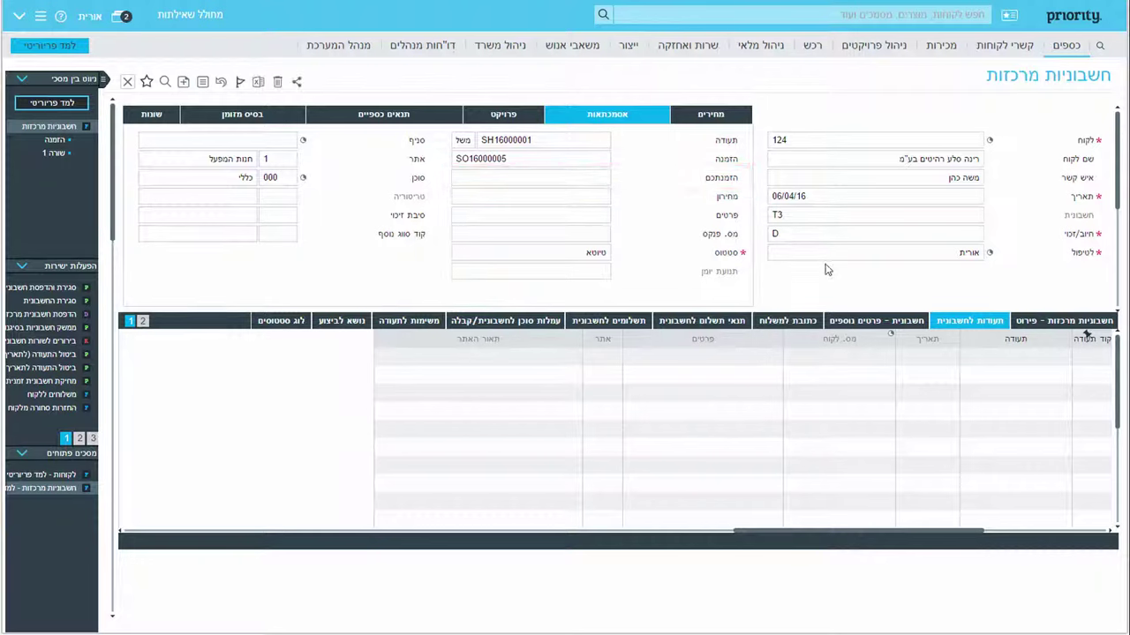
Review the invoice's financial terms (תנאים כספיים), additional details (פרטים נוספים) and invoice text (טקסט לחשבונית).
left_click(401, 116)
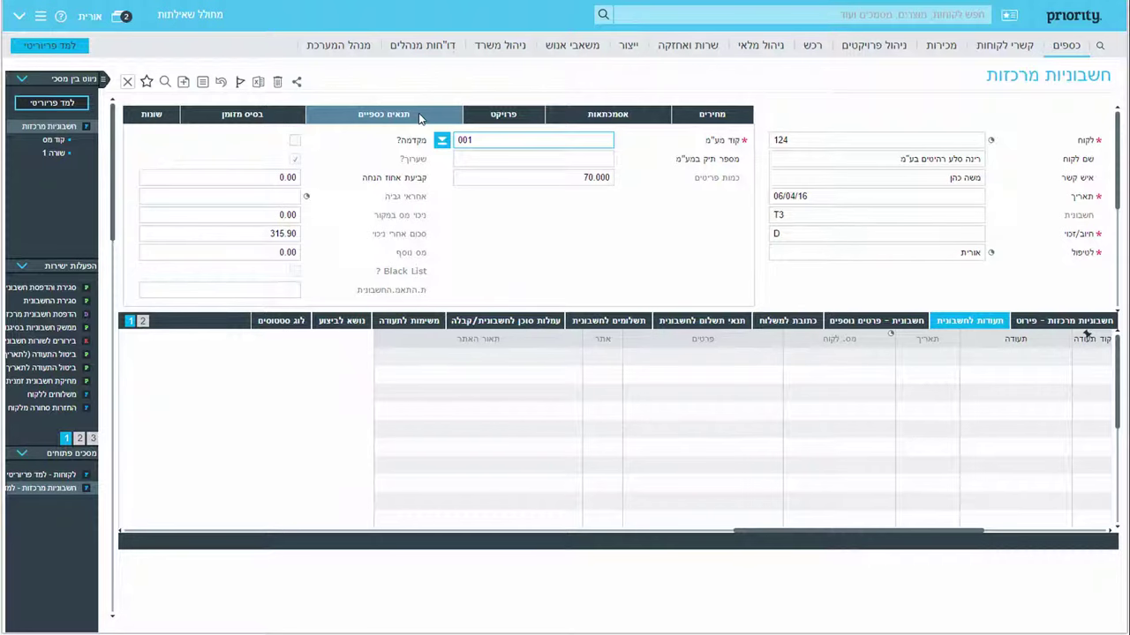
left_click(877, 321)
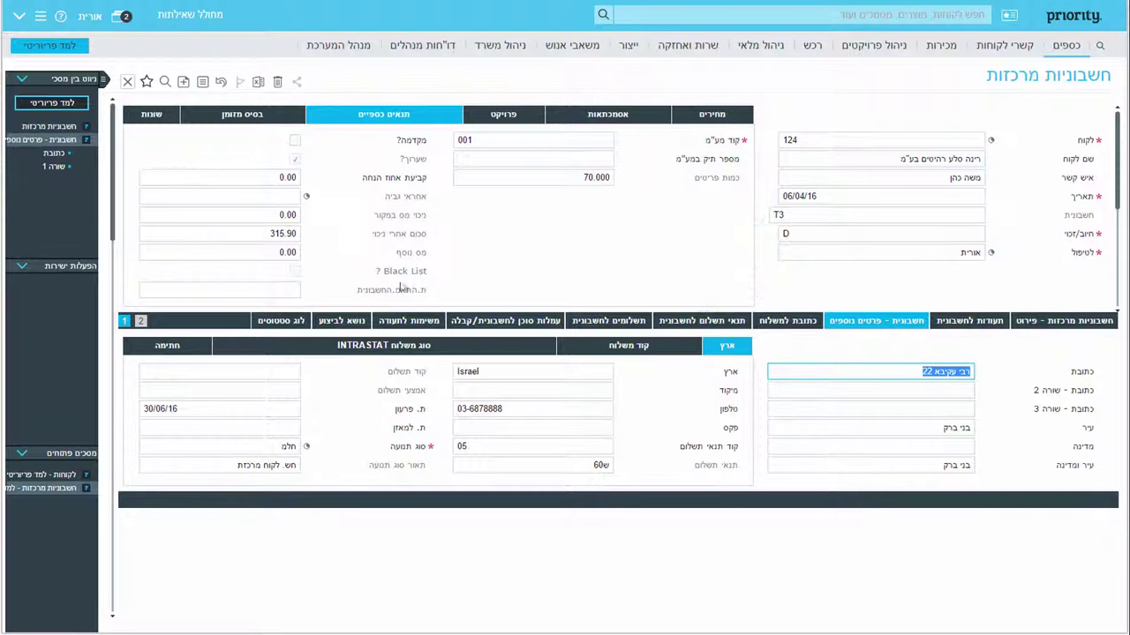
left_click(141, 321)
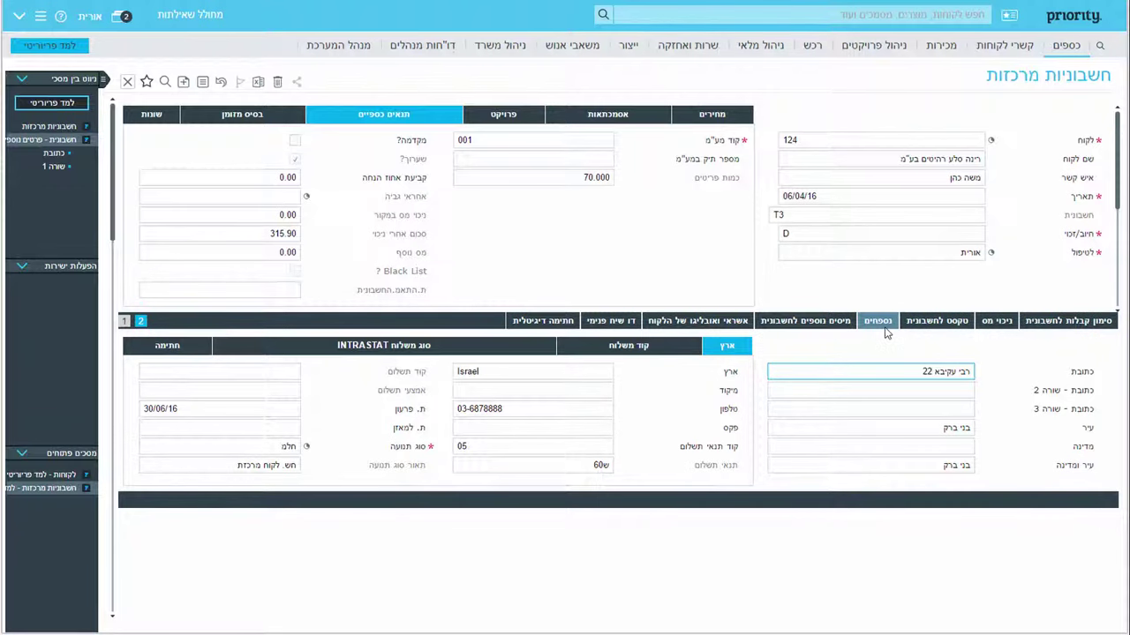
left_click(934, 322)
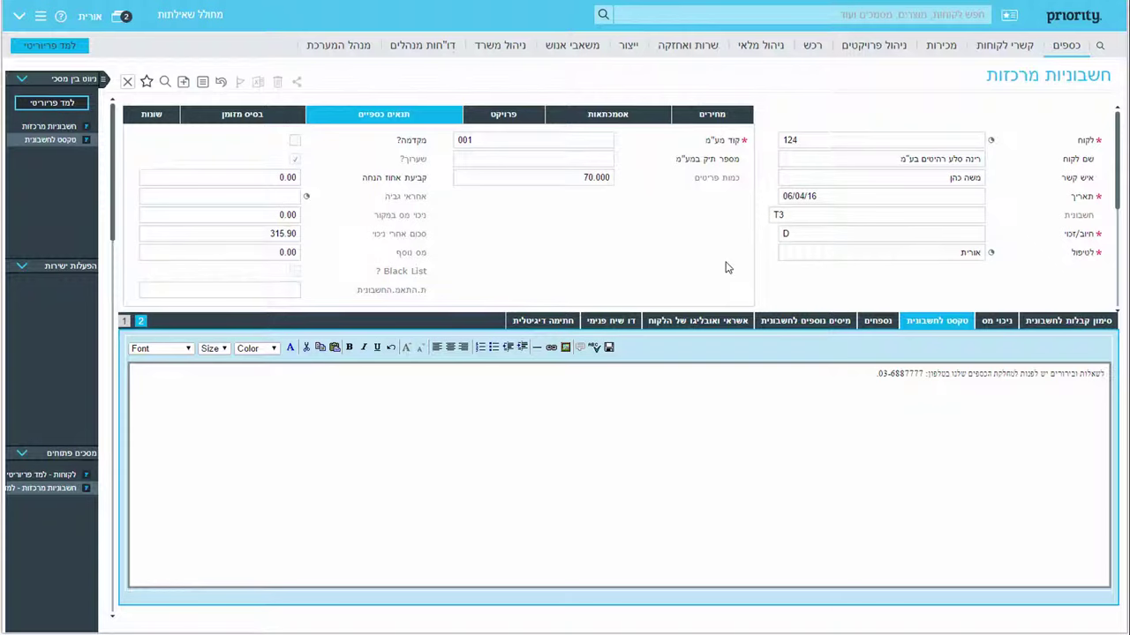
left_click(126, 321)
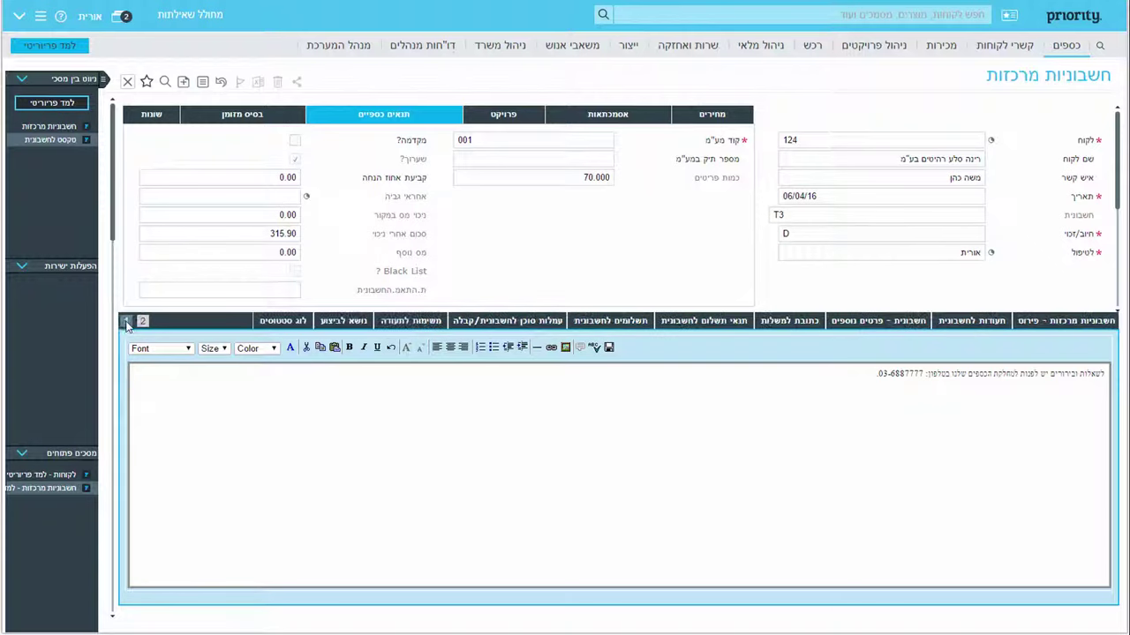
Open the invoice's line items and read the help for the unit price (מחיר ליחידה) of item 1924.
left_click(1095, 324)
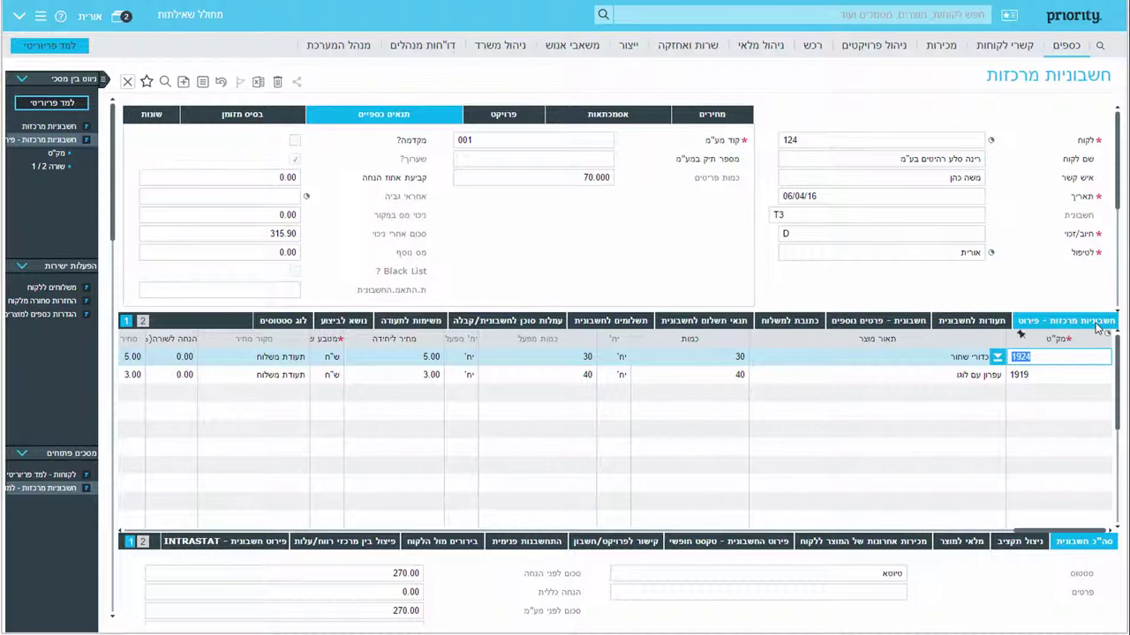
left_click(300, 357)
key("F1")
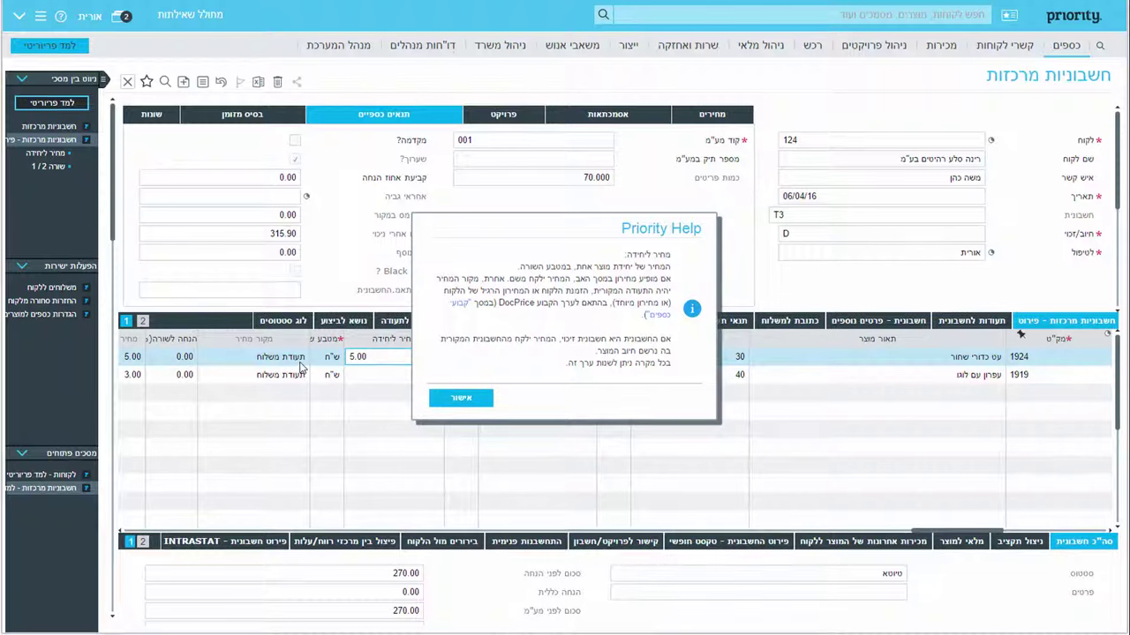
left_click(461, 398)
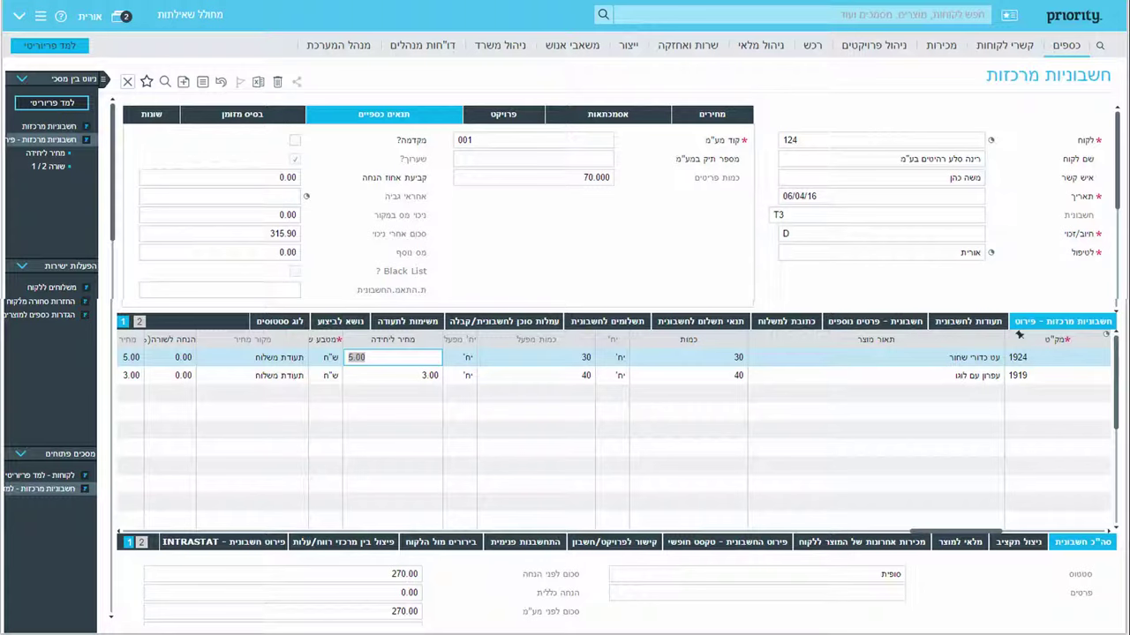
Set the total price including VAT to 180 for the item 1924 line.
key("Tab")
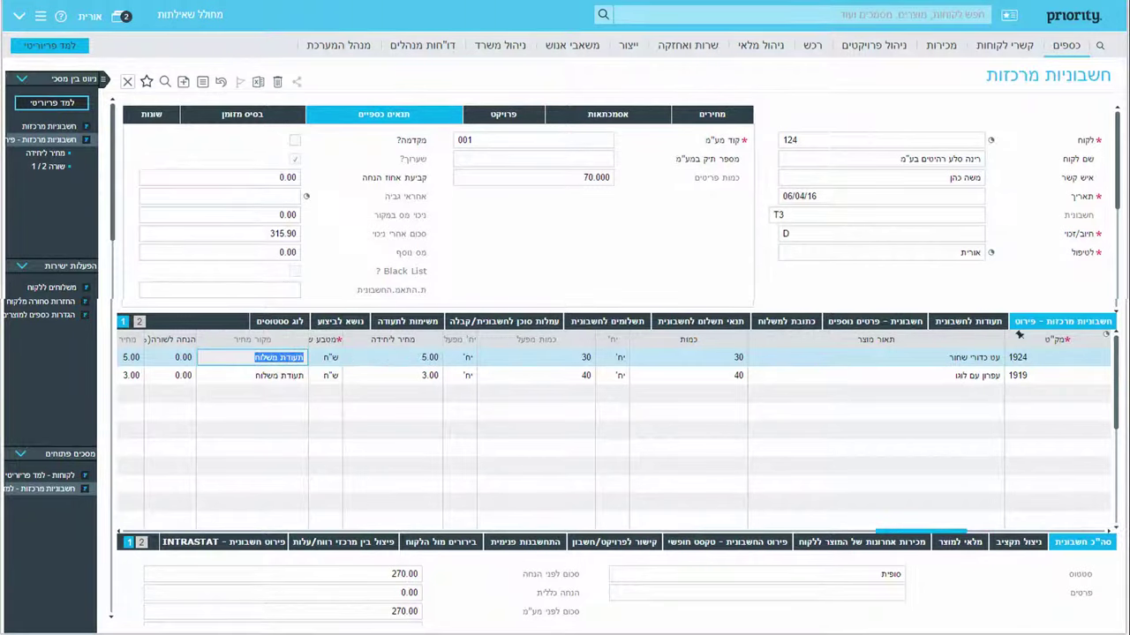
key("Tab")
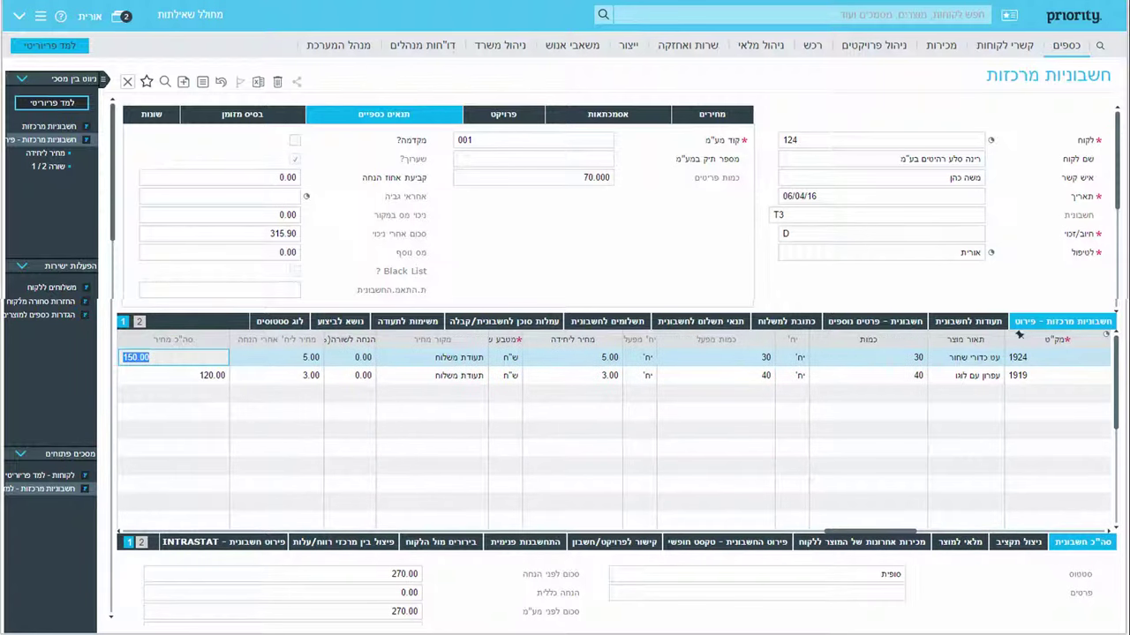
key("Tab")
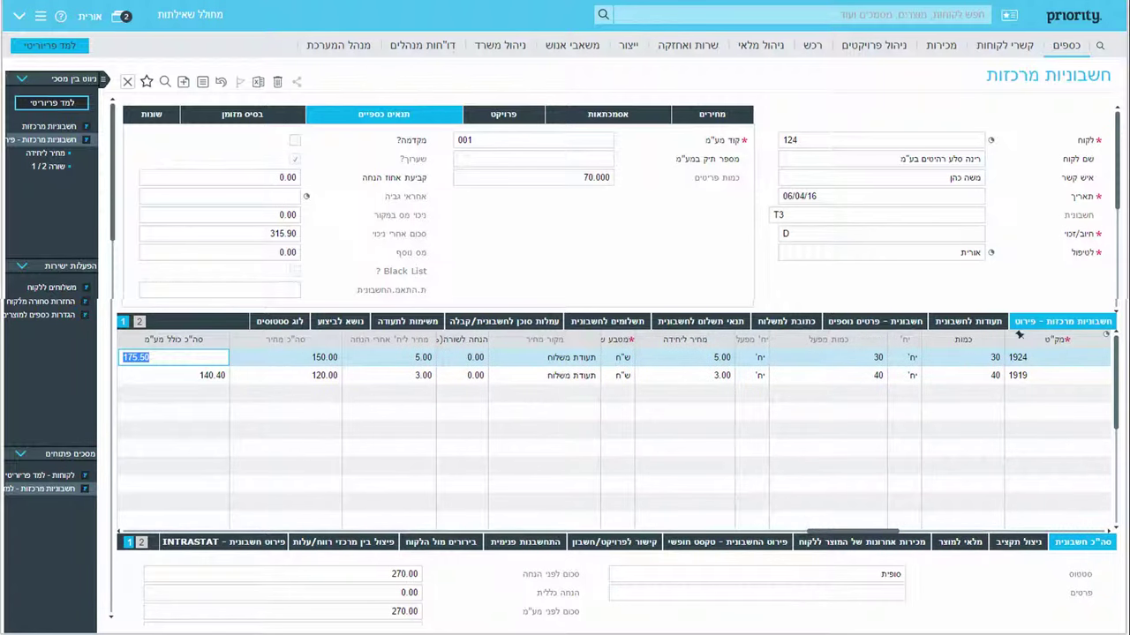
type("180")
key("shift+Tab")
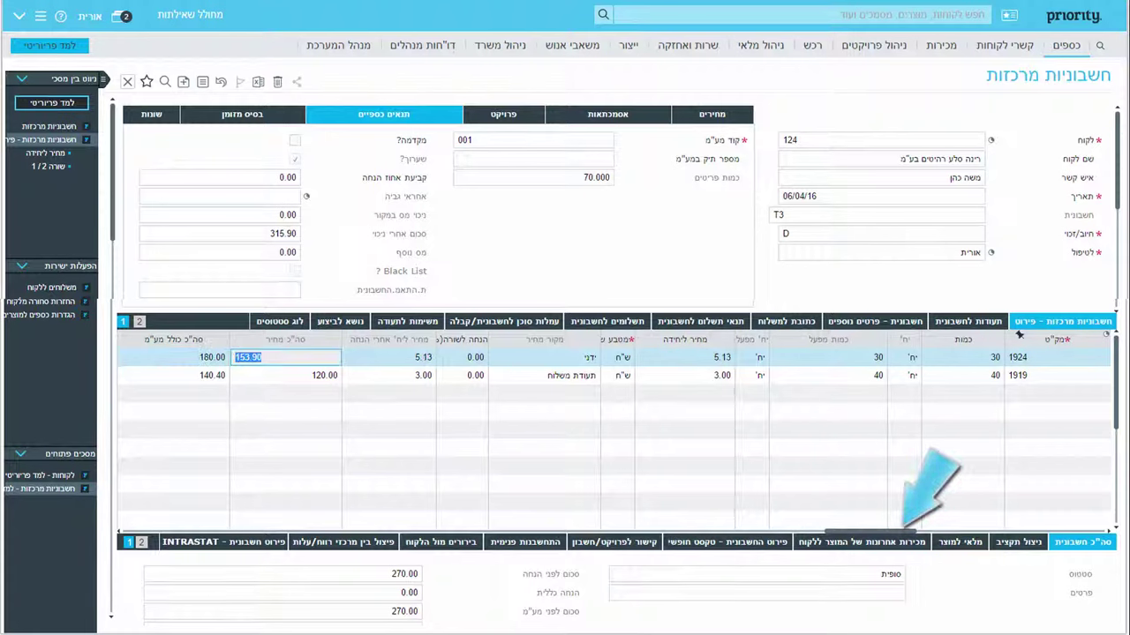
View the customer's latest sales of item 1924 and add the free-text note "מחיר מיוחד לשלושים פריטים." to its line.
left_click(876, 540)
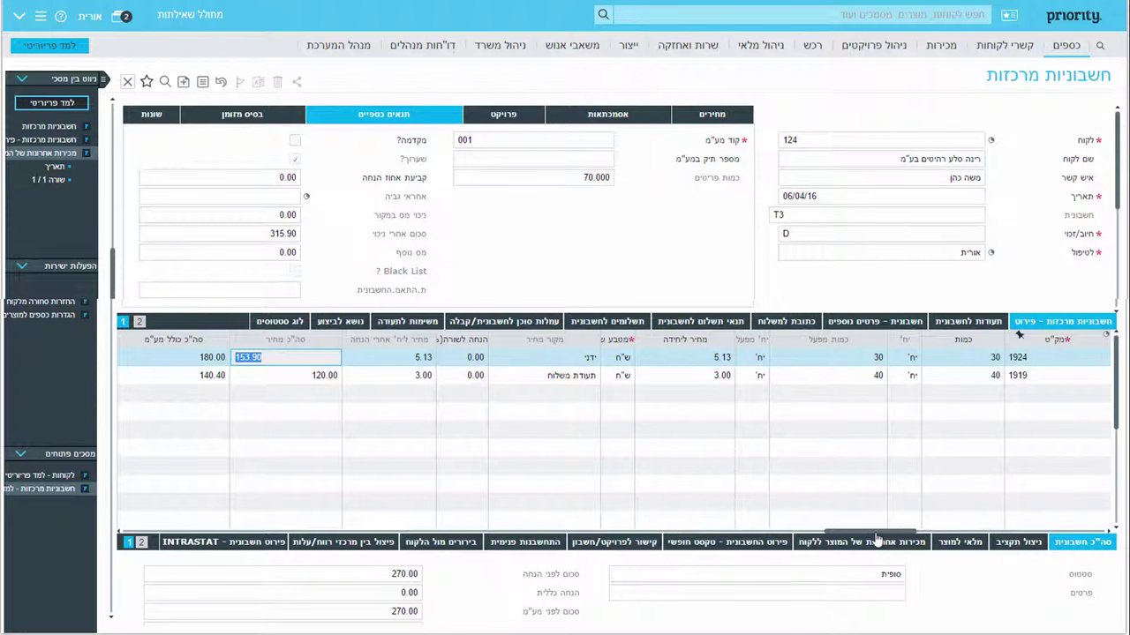
left_click(763, 541)
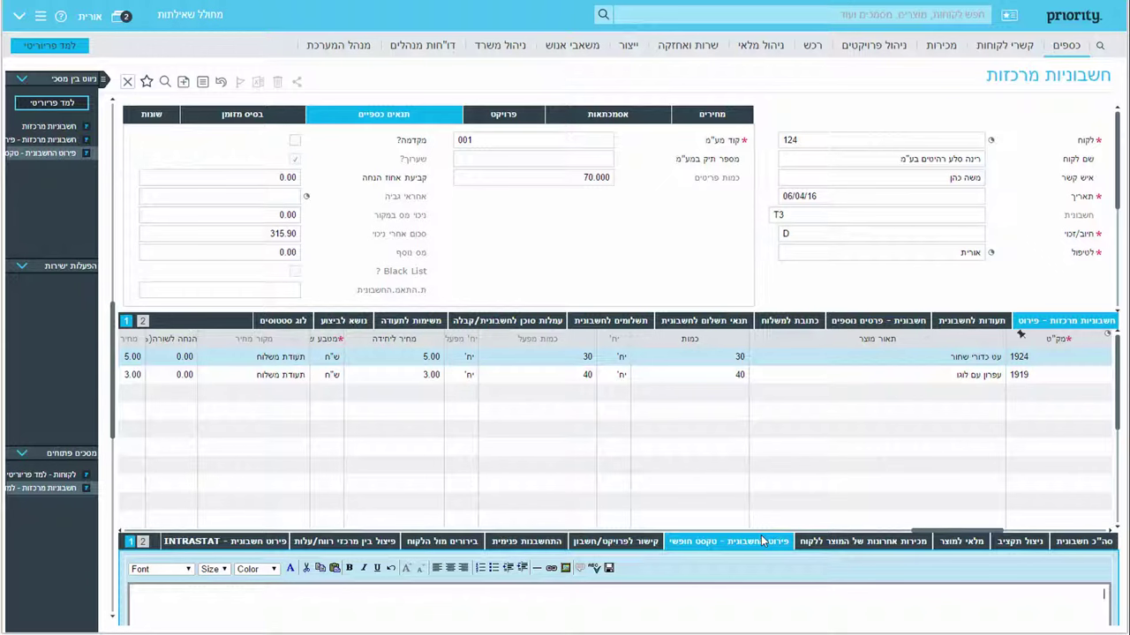
type("מחיר מיוחד לשלושים פריטים.")
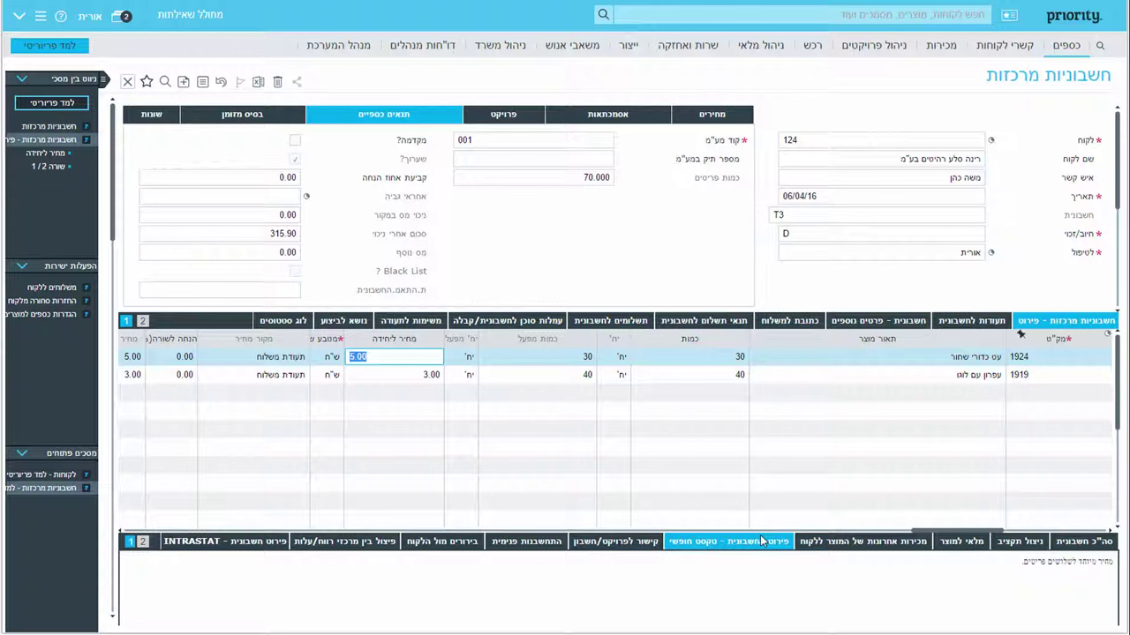
Return to the invoice header and finalize the invoice with סגירת החשבונית.
left_click(533, 159)
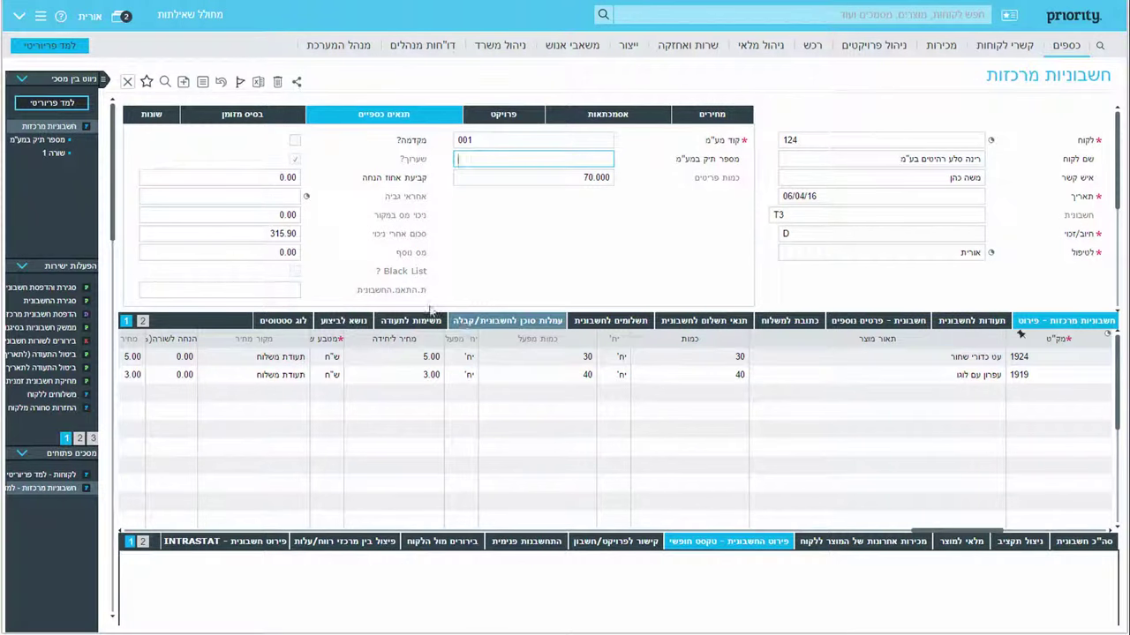
left_click(77, 301)
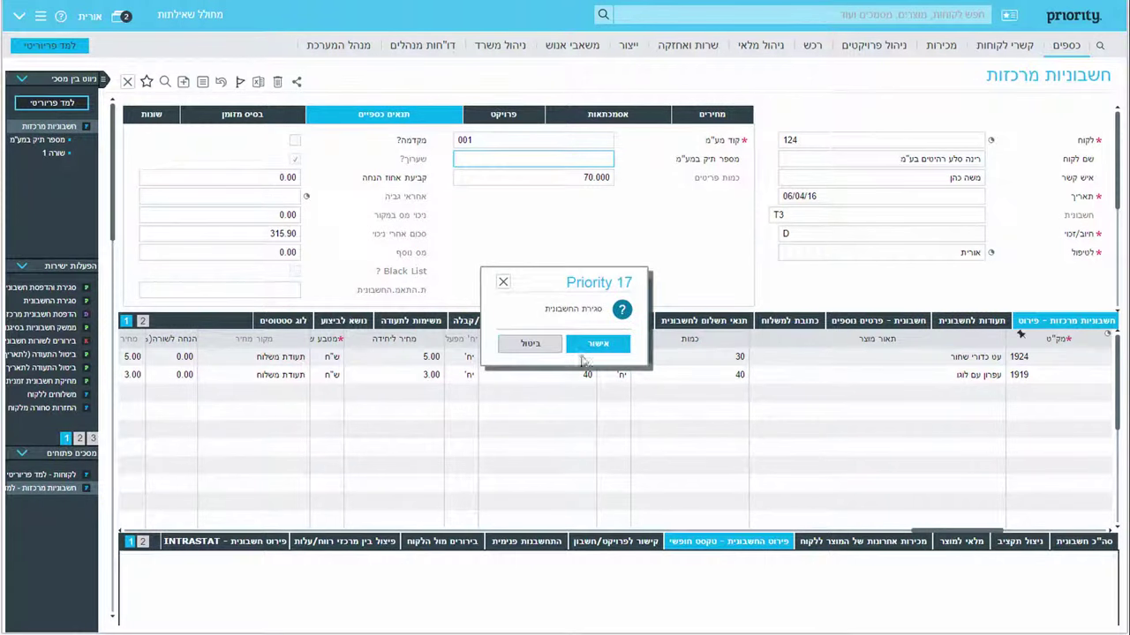
left_click(584, 349)
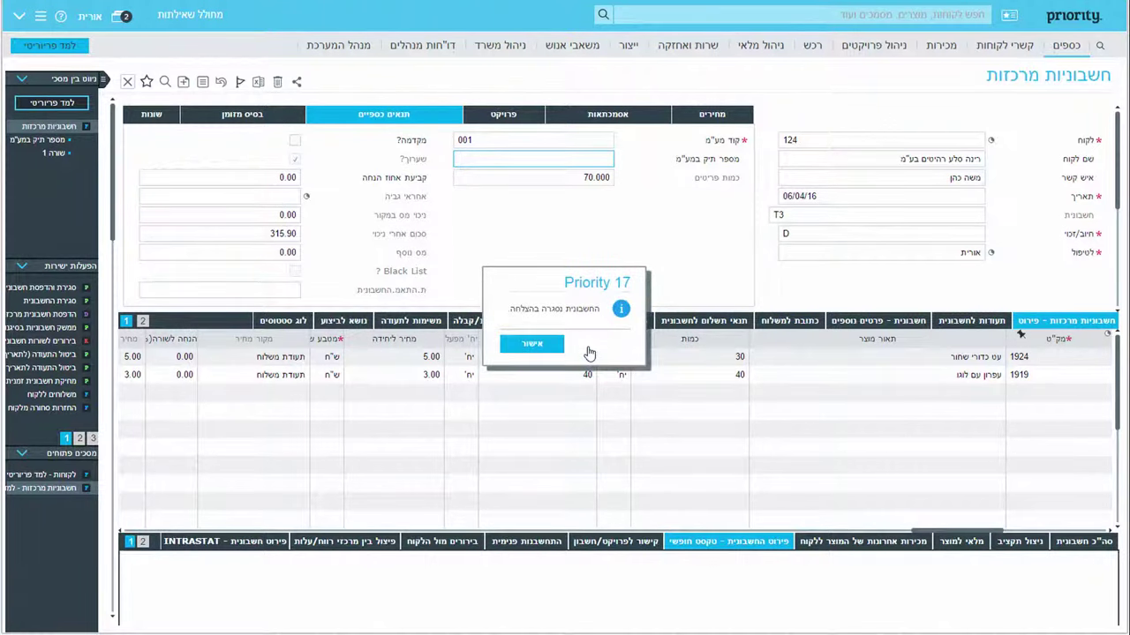
left_click(554, 344)
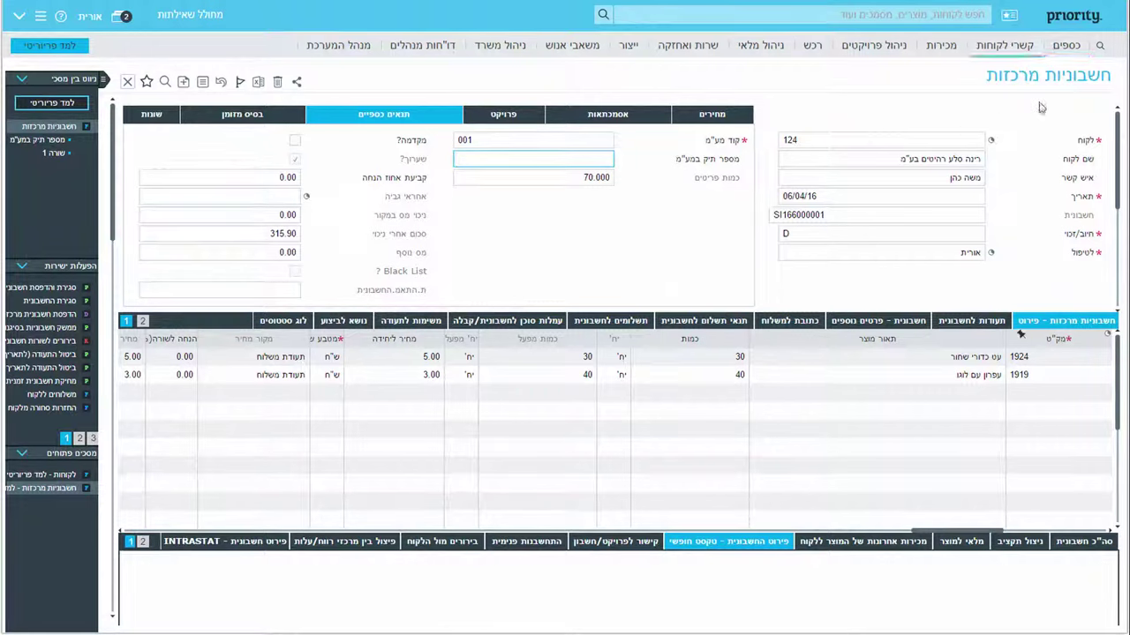
Locate the form for linking invoices to shipping and return documents among the consolidated invoice commands in Finance.
mouse_move(1065, 45)
mouse_move(1024, 67)
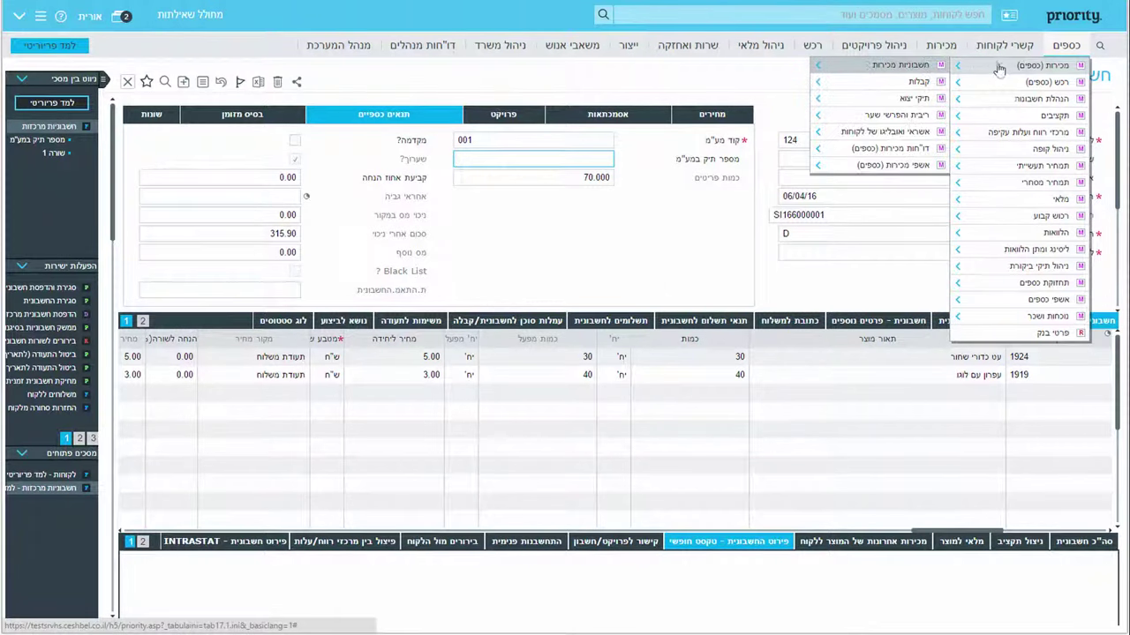
mouse_move(900, 65)
mouse_move(737, 99)
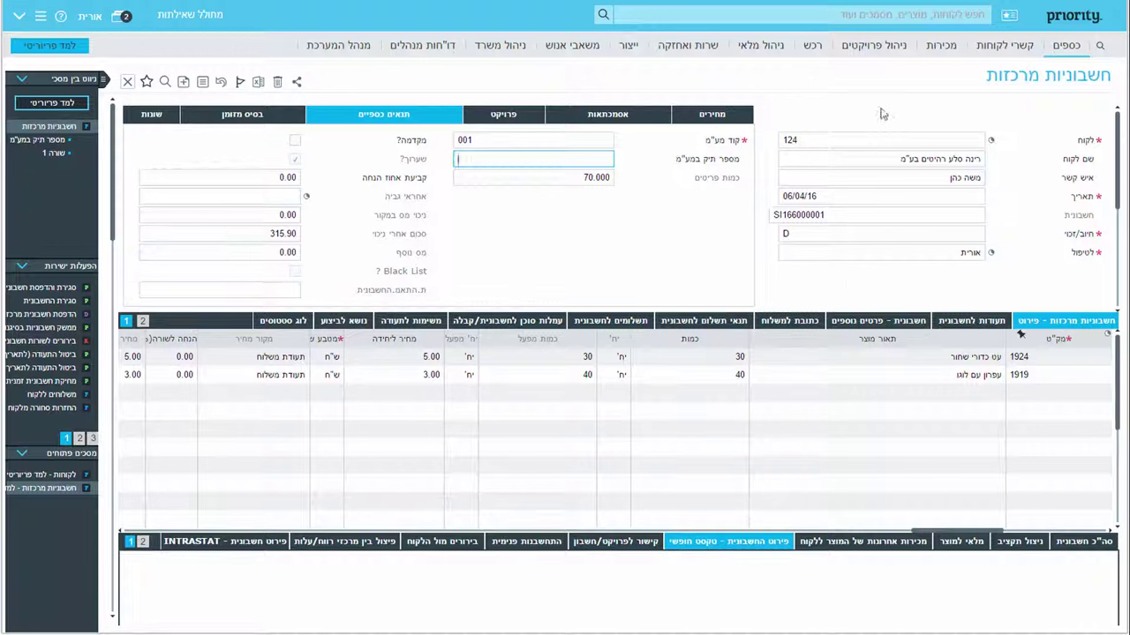
left_click(1065, 44)
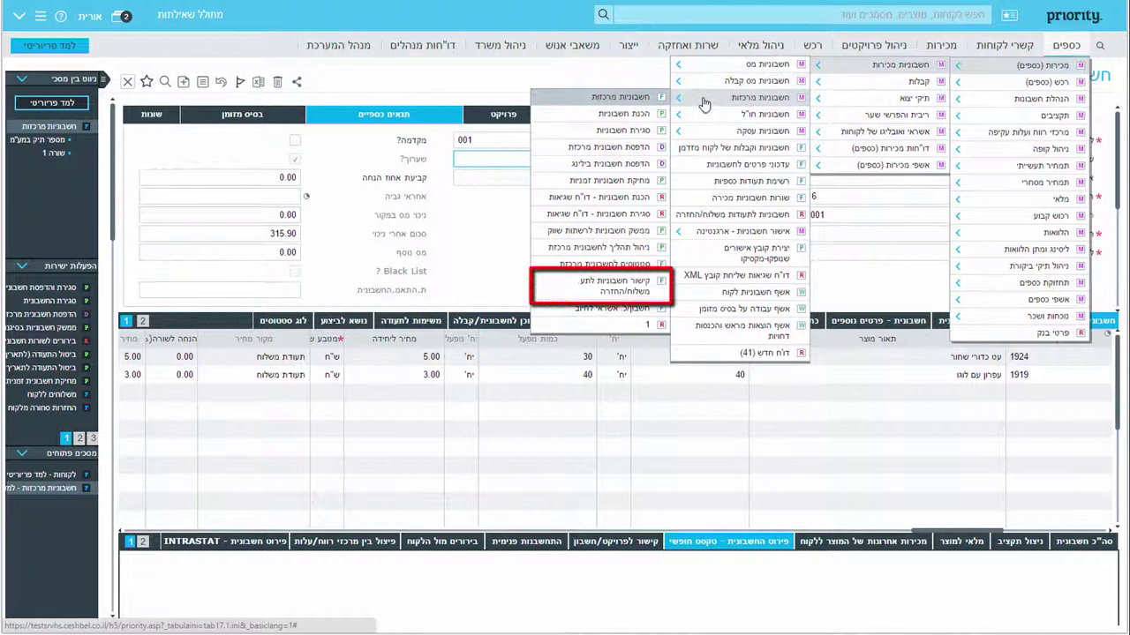
left_click(878, 305)
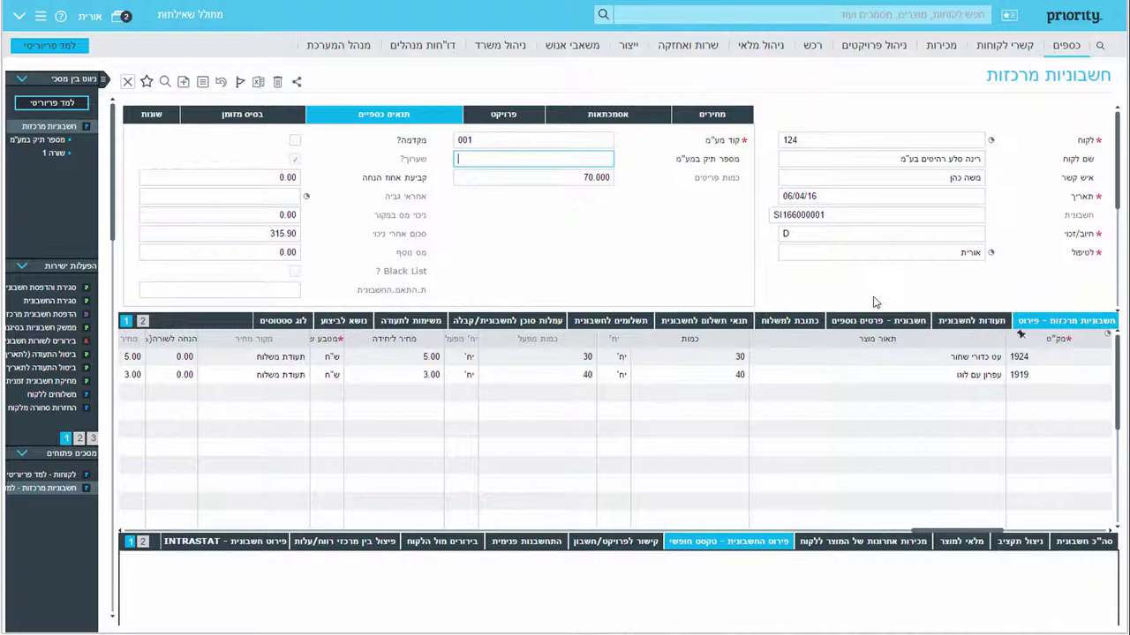
Start printing the finalized consolidated invoice.
left_click(89, 314)
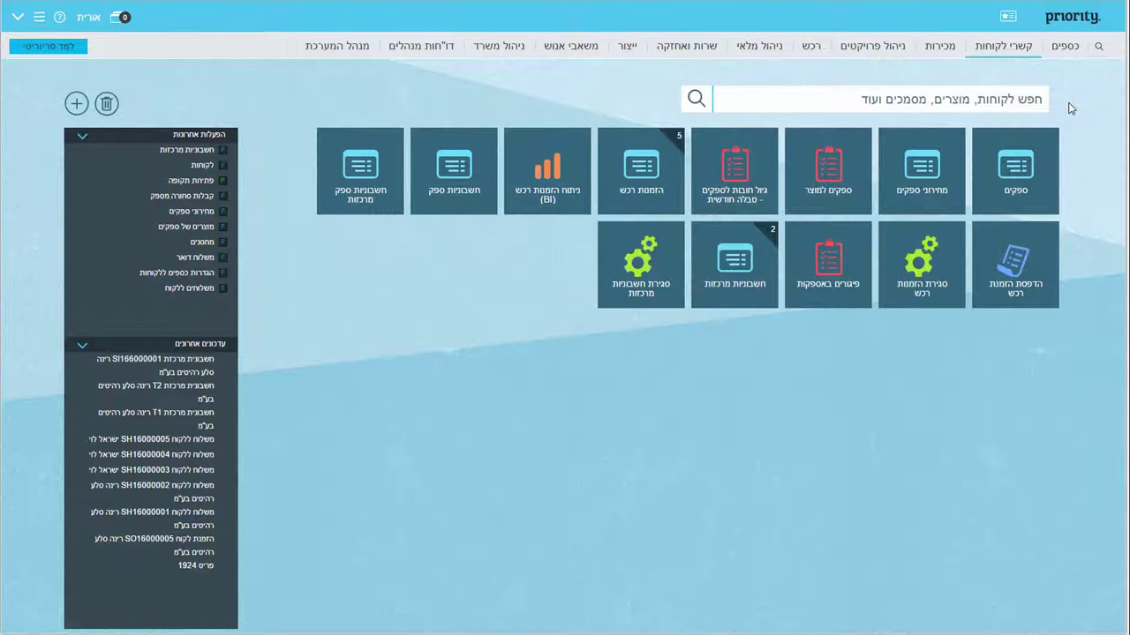
Open the help for the הכנת חשבוניות program and its FAQ on how documents are combined into a consolidated invoice.
mouse_move(1061, 48)
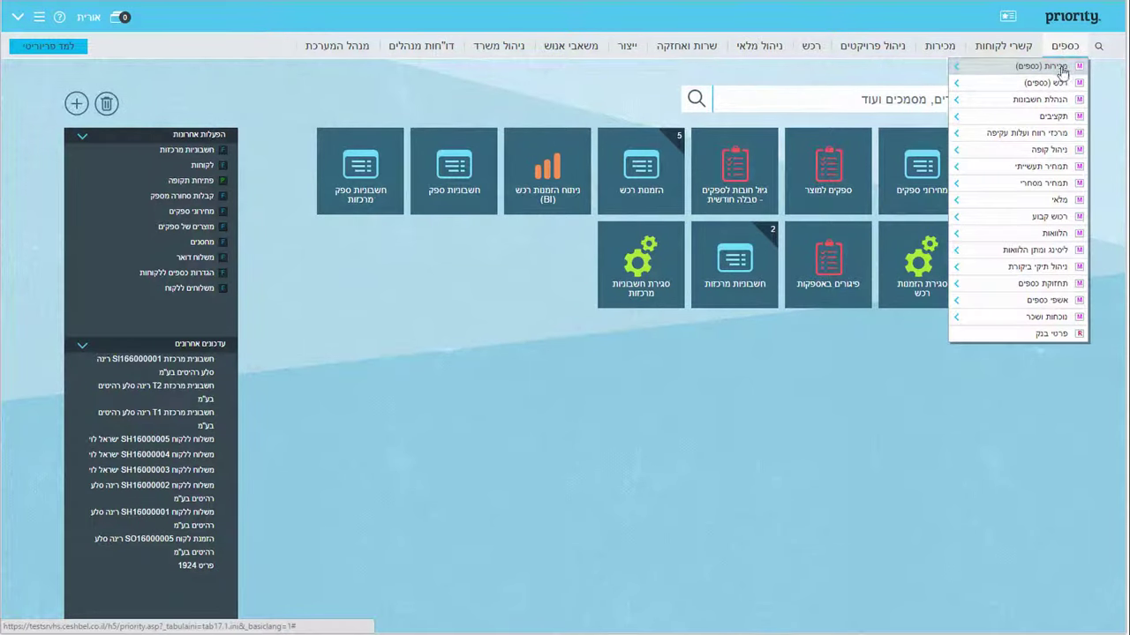
mouse_move(1015, 68)
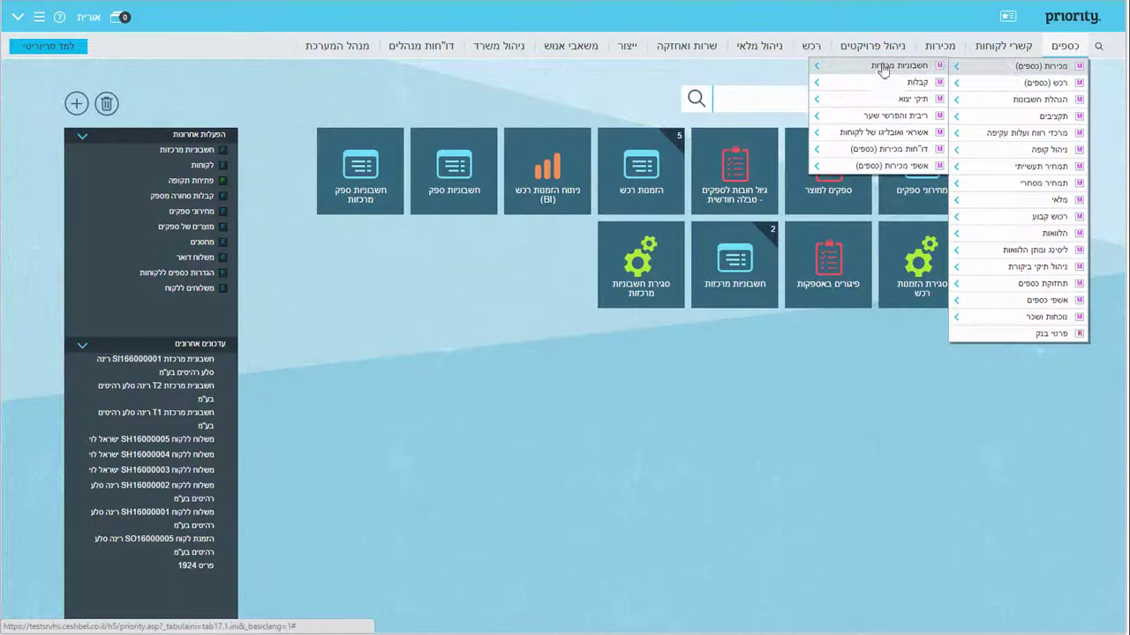
mouse_move(874, 67)
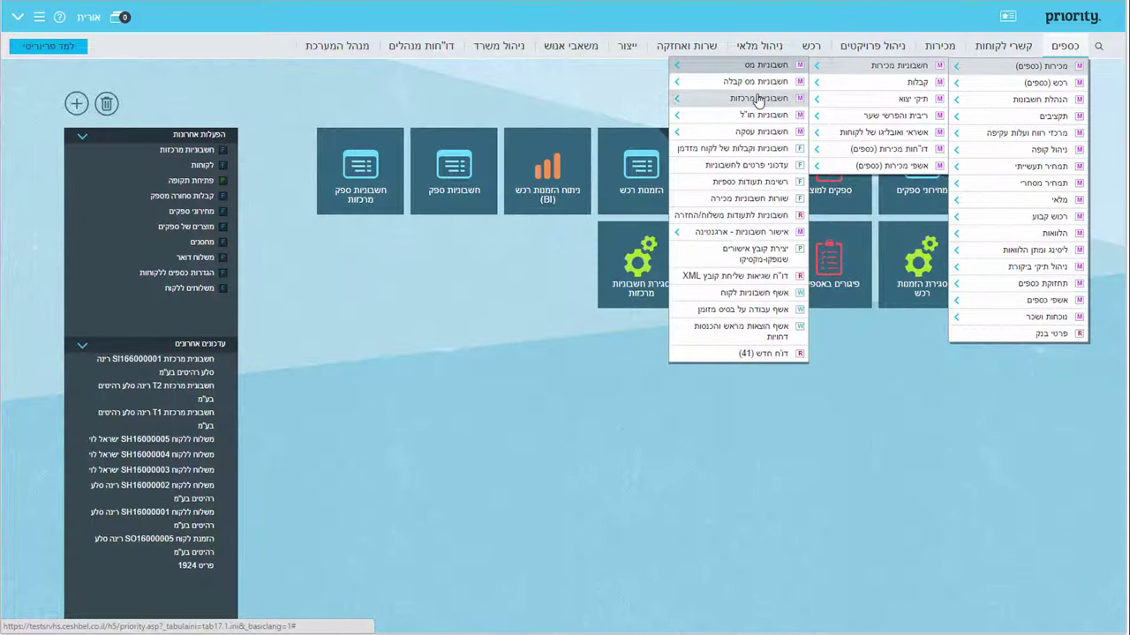
mouse_move(758, 99)
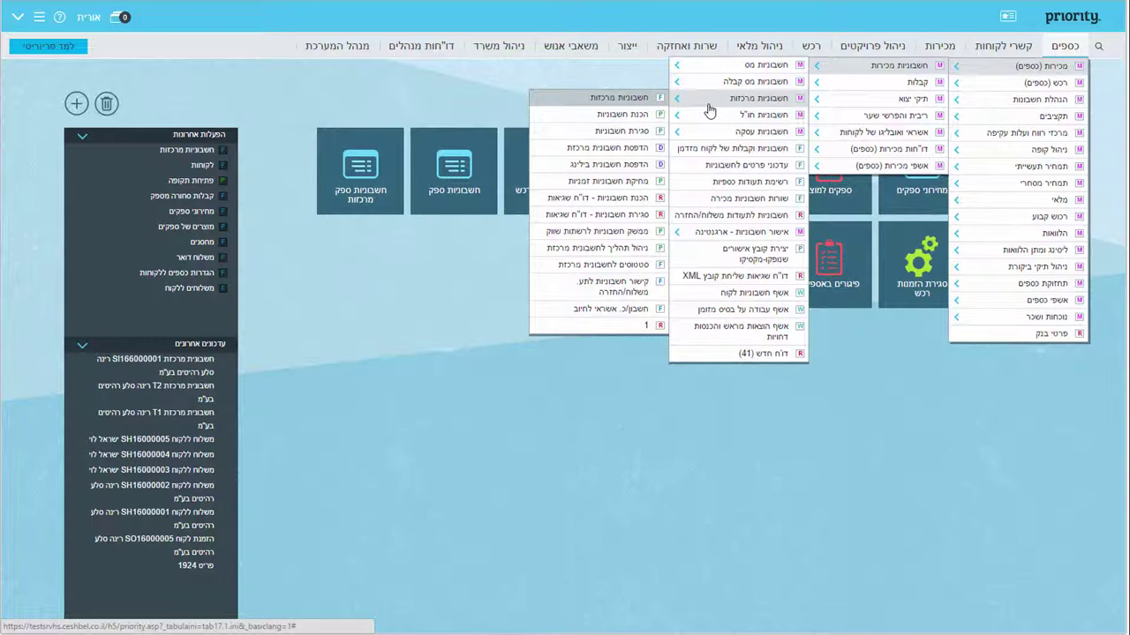
right_click(637, 115)
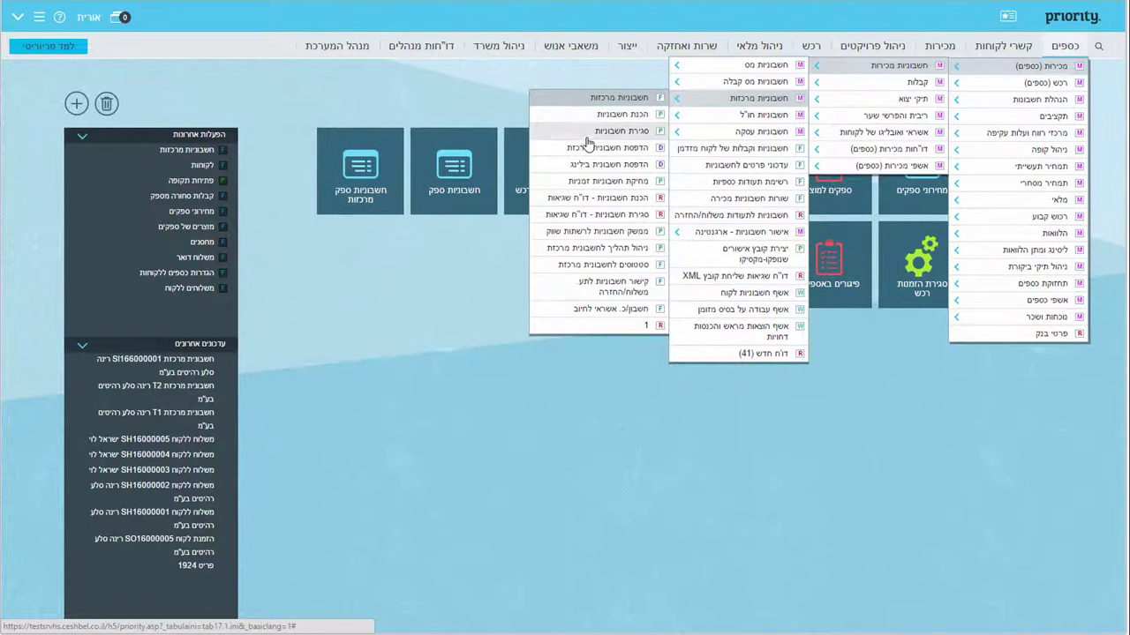
left_click(588, 140)
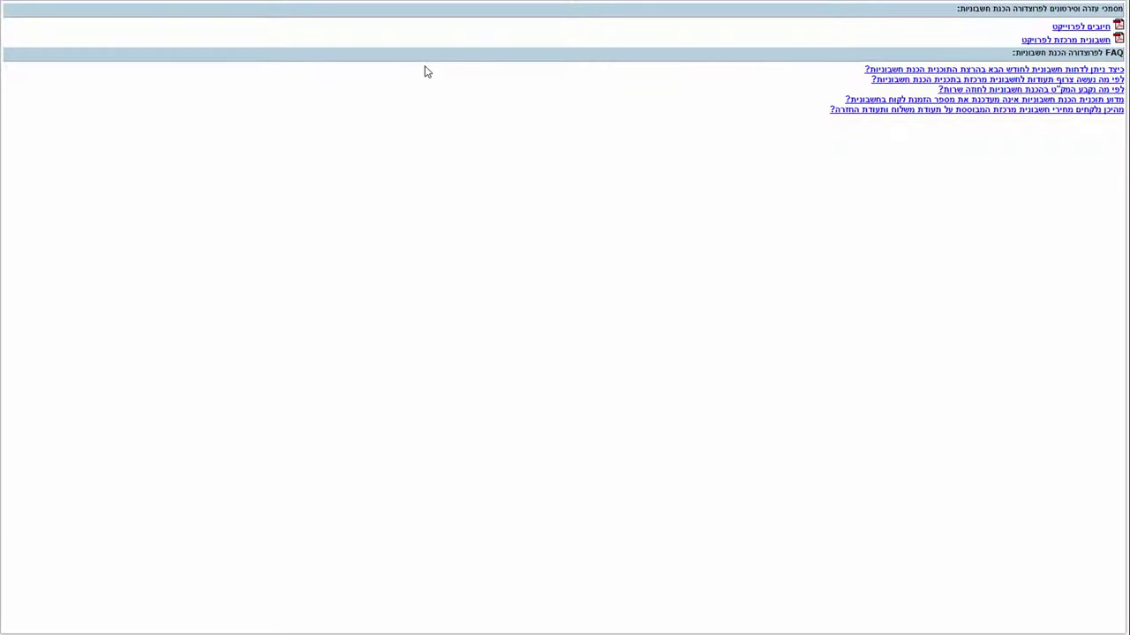
left_click(887, 80)
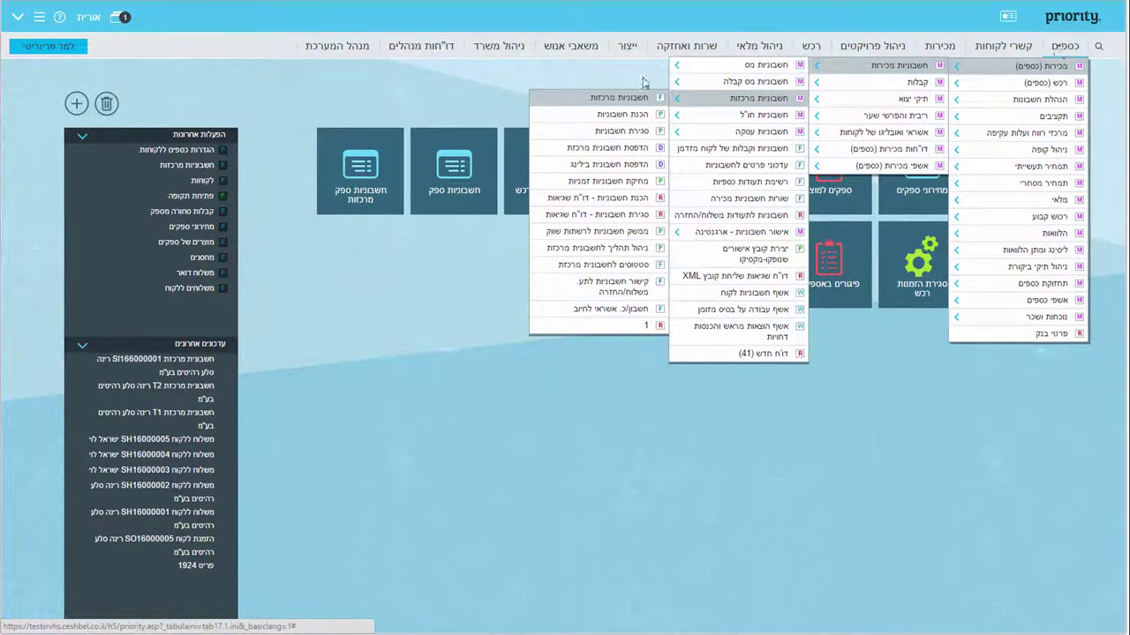
Switch to the open הגדרות כספים ללקוחות form to examine its invoice-issuing settings, including חשבונית מרכזת.
left_click(120, 20)
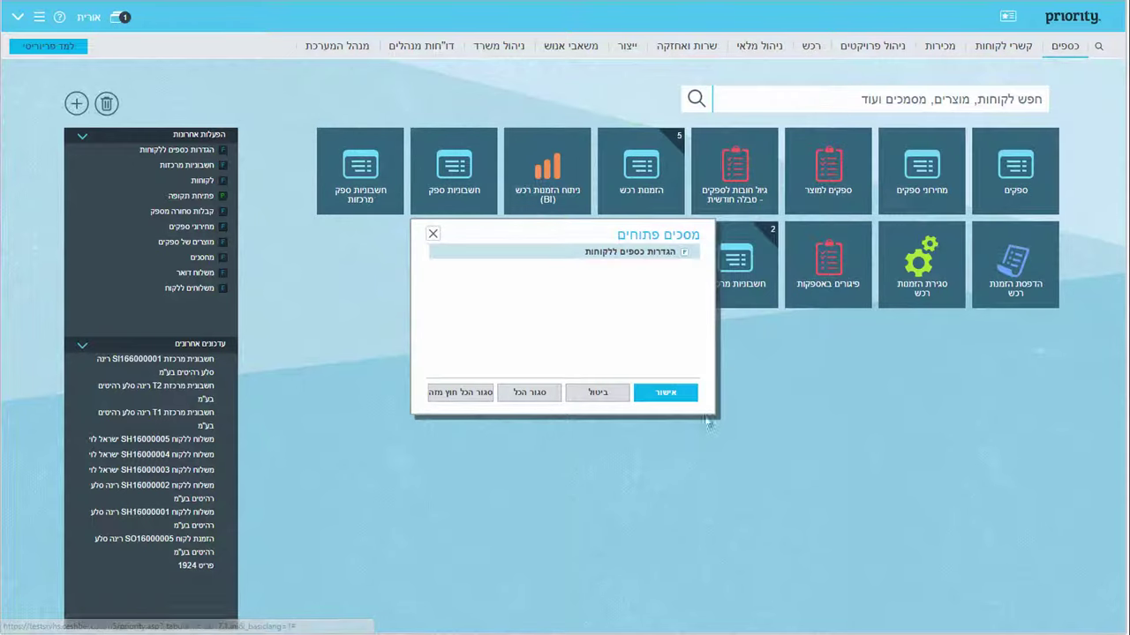
left_click(680, 396)
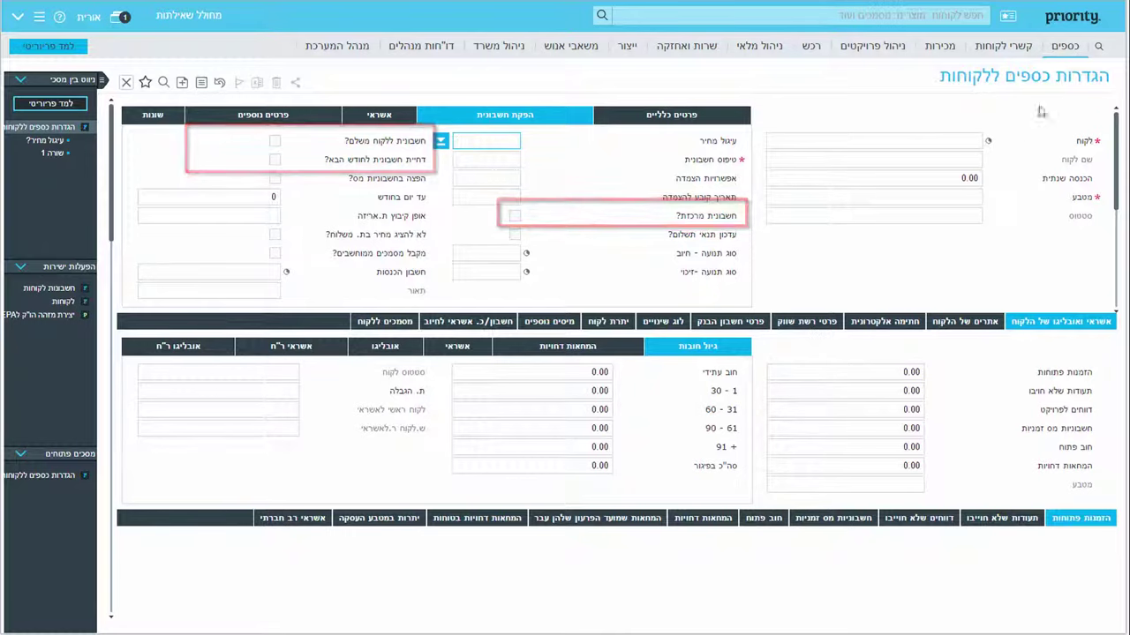
Run הכנת חשבוניות for consolidated invoices in Finance, with the preparation method לפי תעודות.
left_click(1062, 49)
mouse_move(1062, 53)
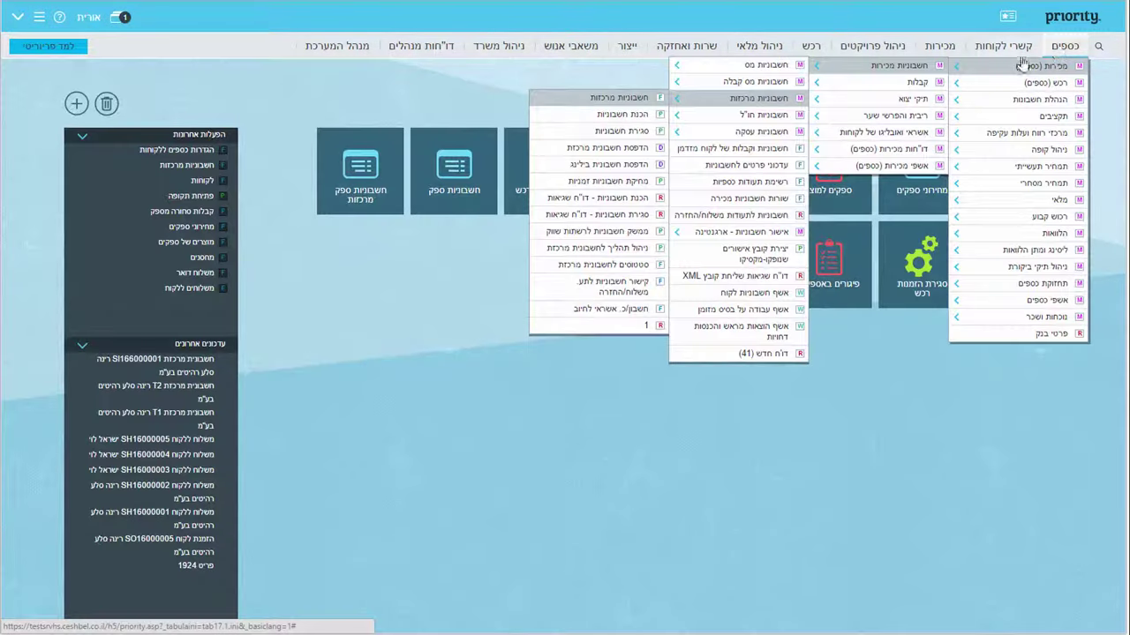
left_click(635, 115)
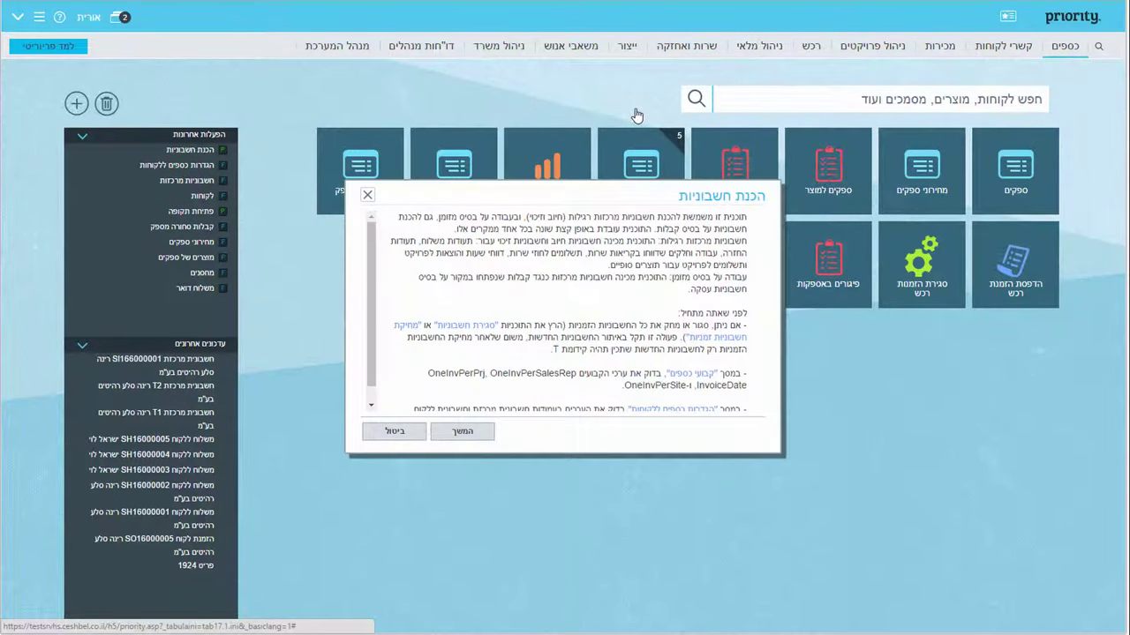
left_click(492, 436)
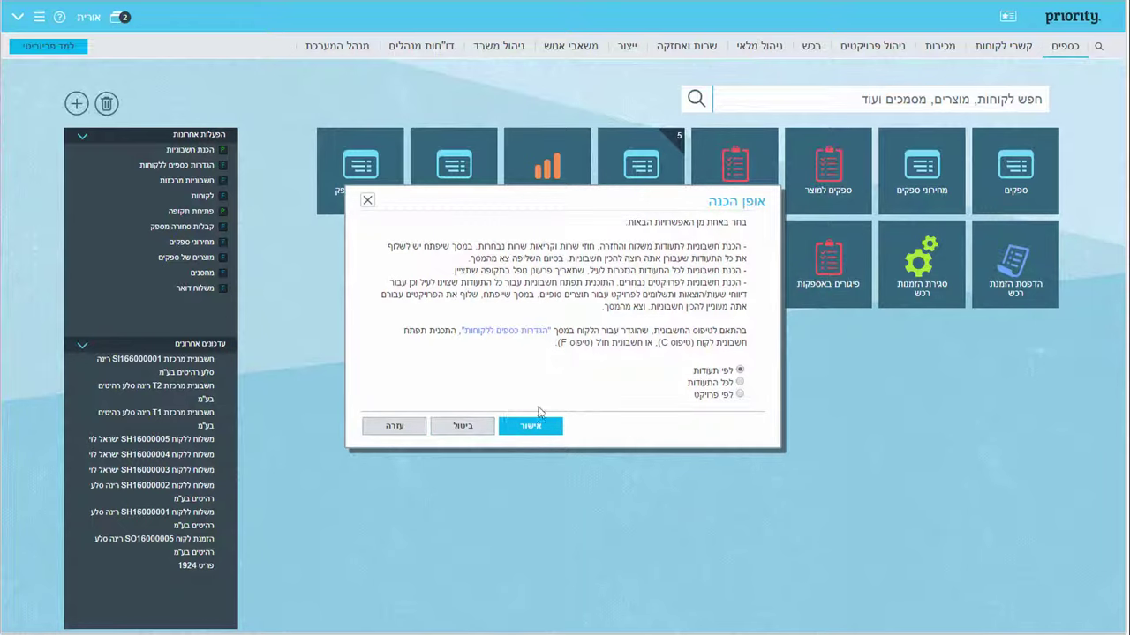
left_click(552, 427)
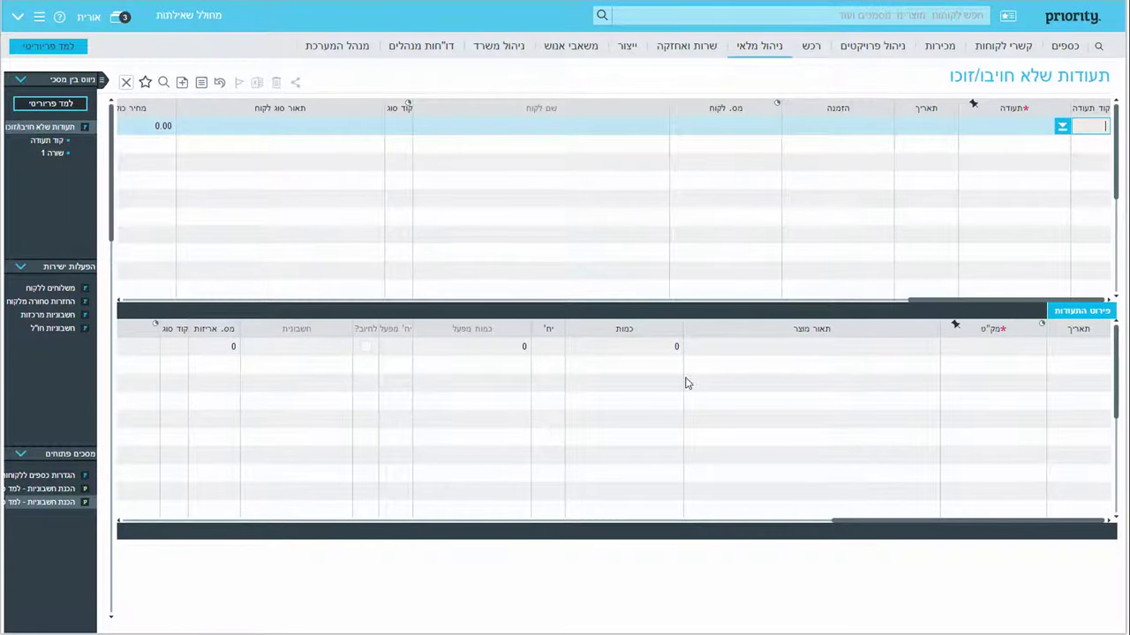
Retrieve the unbilled documents dated **/04/16 and exit the form to submit them for invoice preparation.
key("F11")
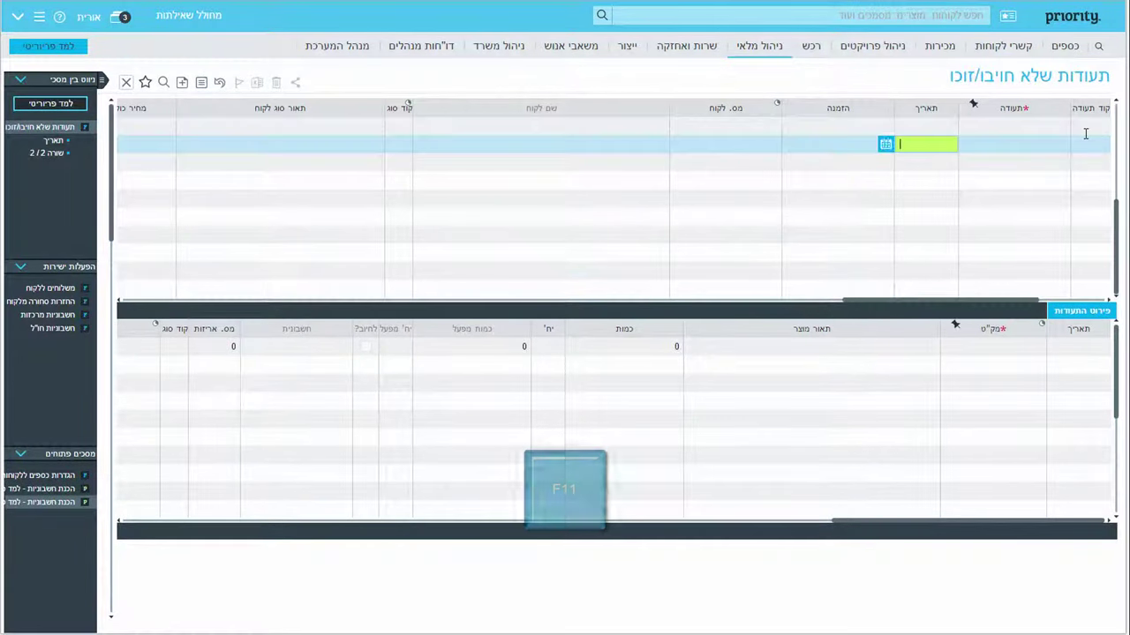
type("**/04/16")
key("Tab")
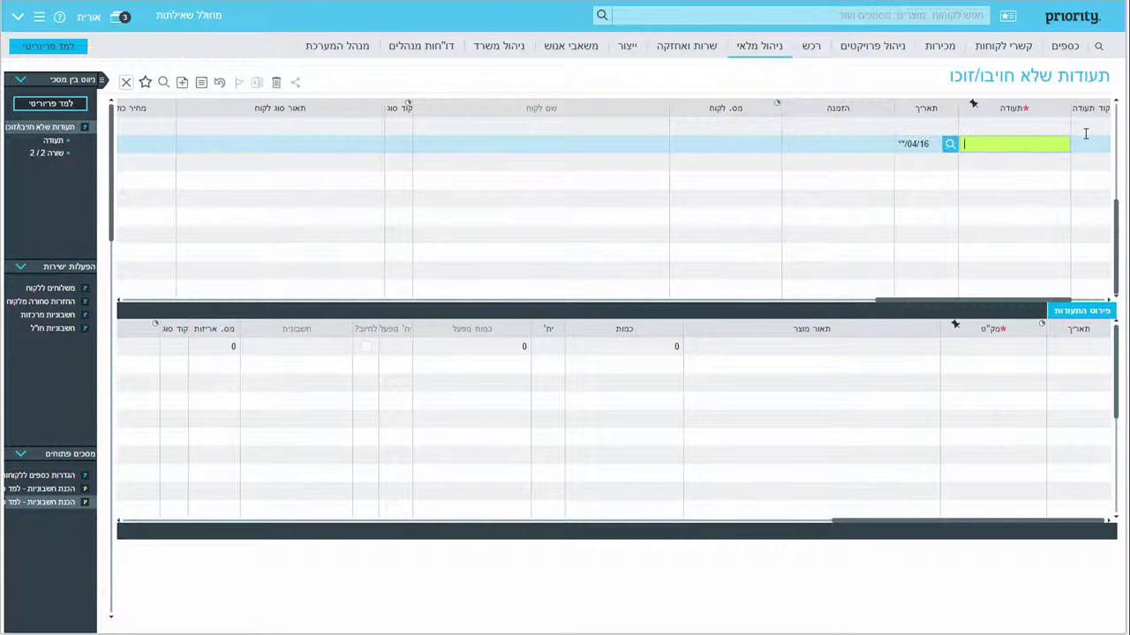
left_click(1085, 134)
key("Return")
key("F11")
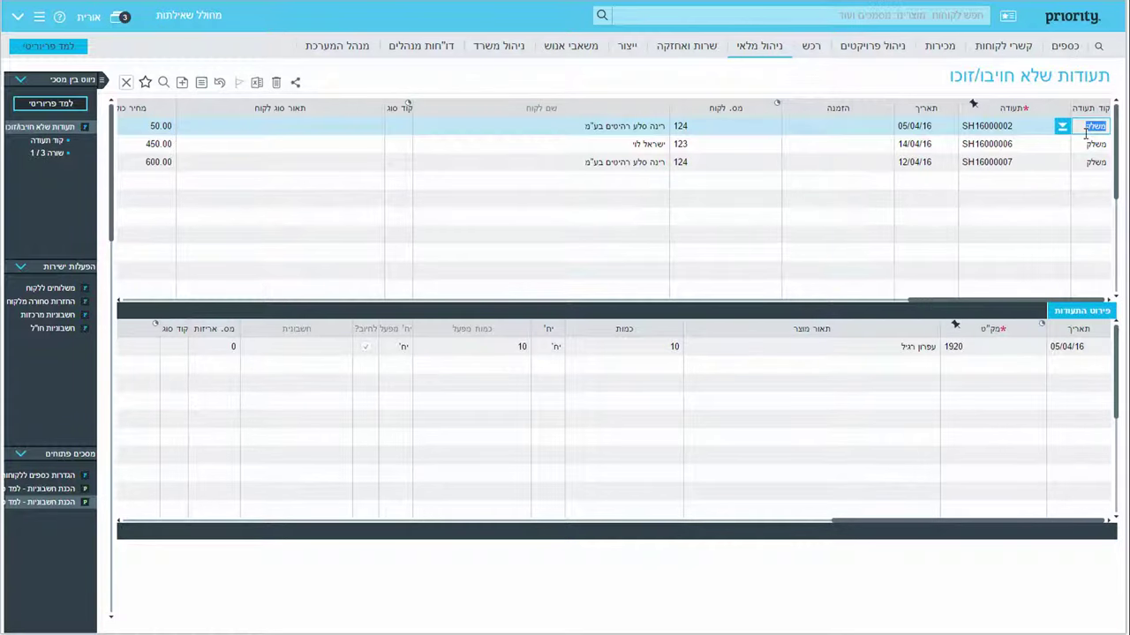
key("Escape")
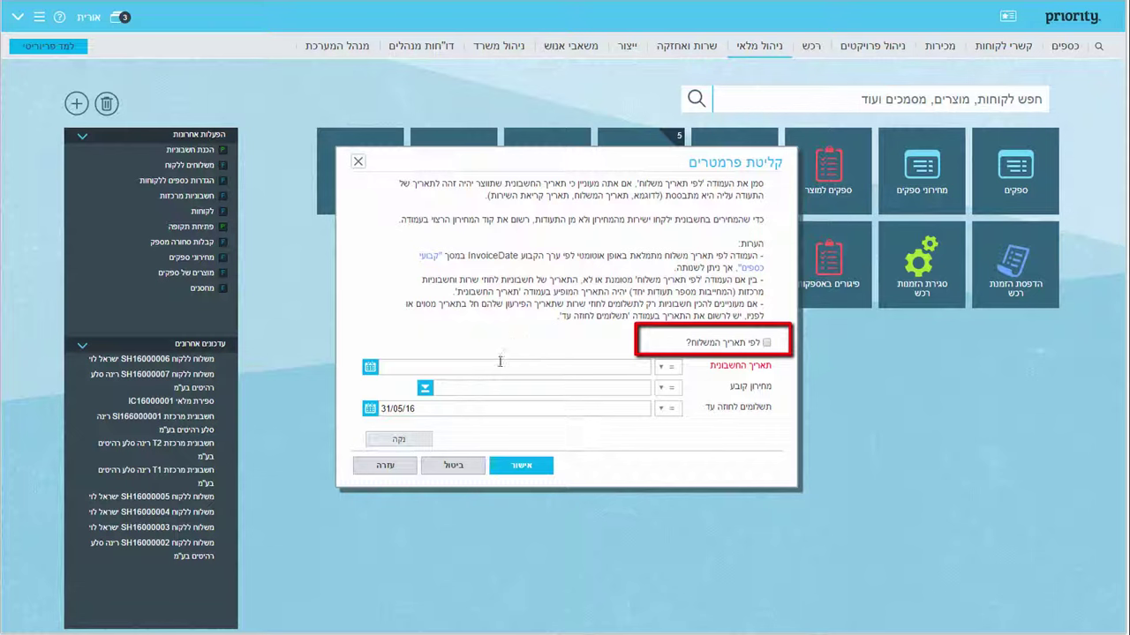
Set the invoice date to היום and run the invoice preparation to completion.
left_click(362, 366)
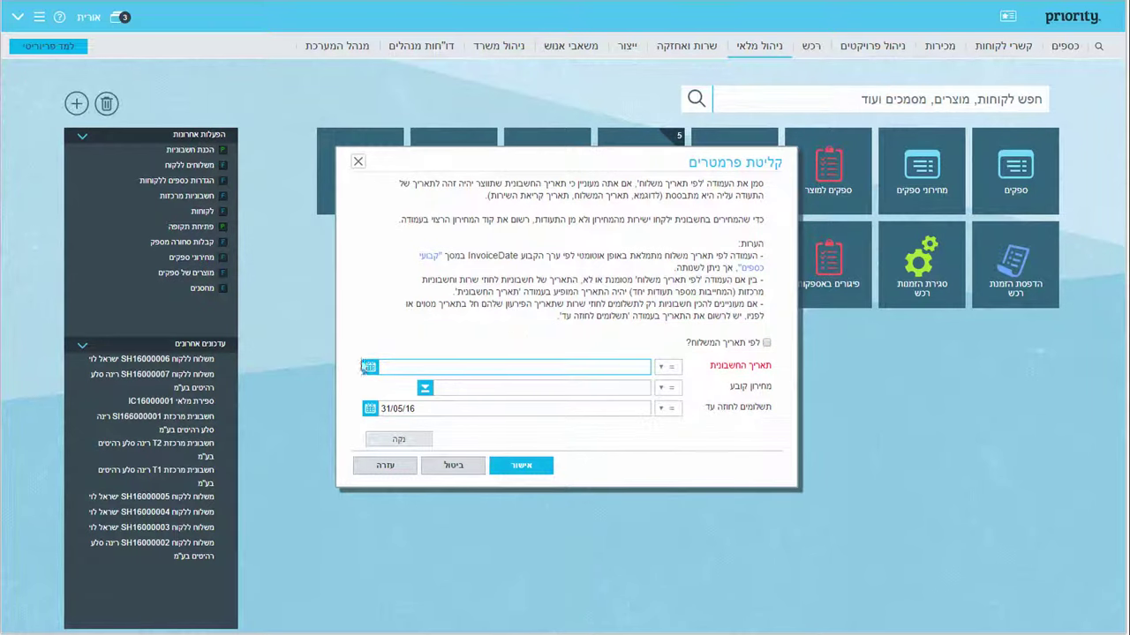
left_click(365, 366)
left_click(413, 435)
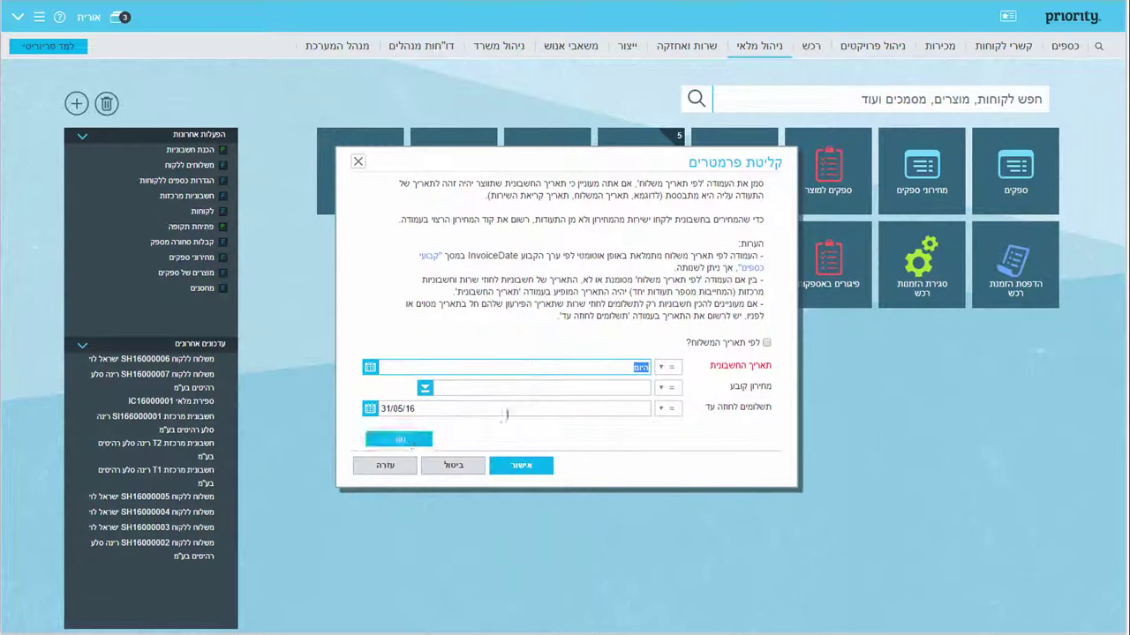
left_click(541, 389)
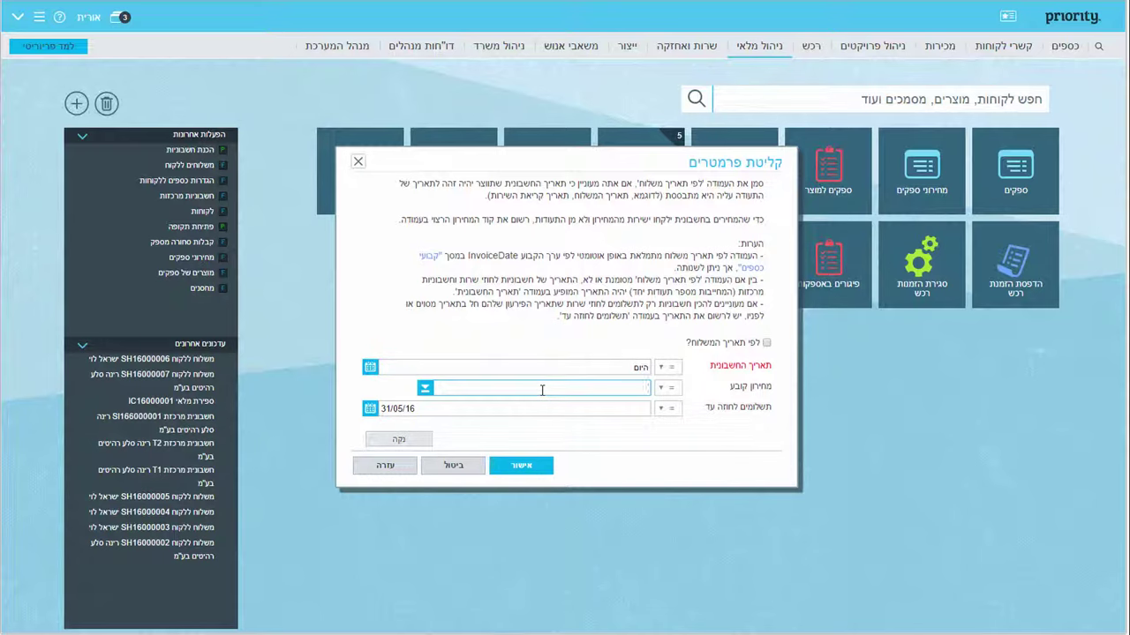
key("Escape")
left_click(529, 468)
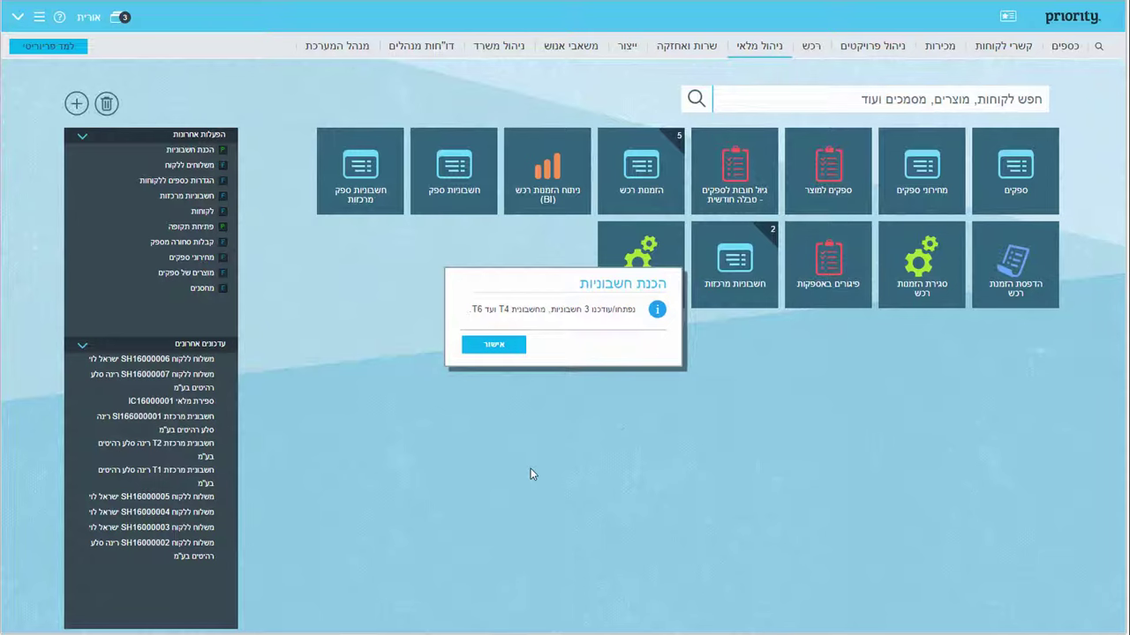
left_click(497, 349)
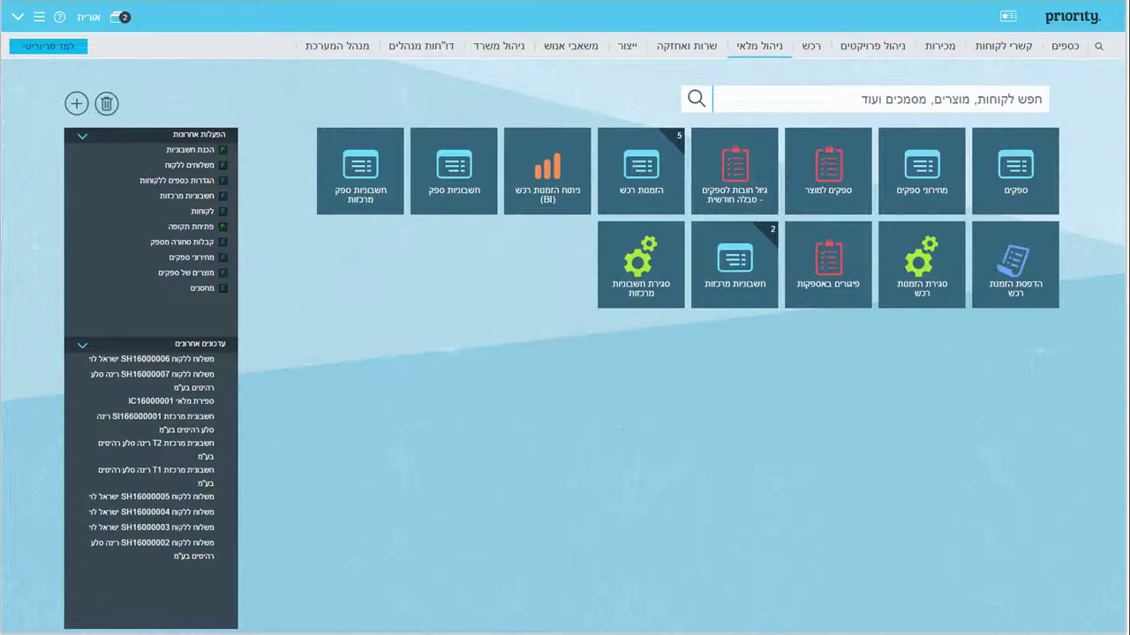
Open the חשבוניות מרכזות form in Finance to examine the newly prepared draft invoices.
left_click(1064, 45)
mouse_move(988, 67)
mouse_move(891, 67)
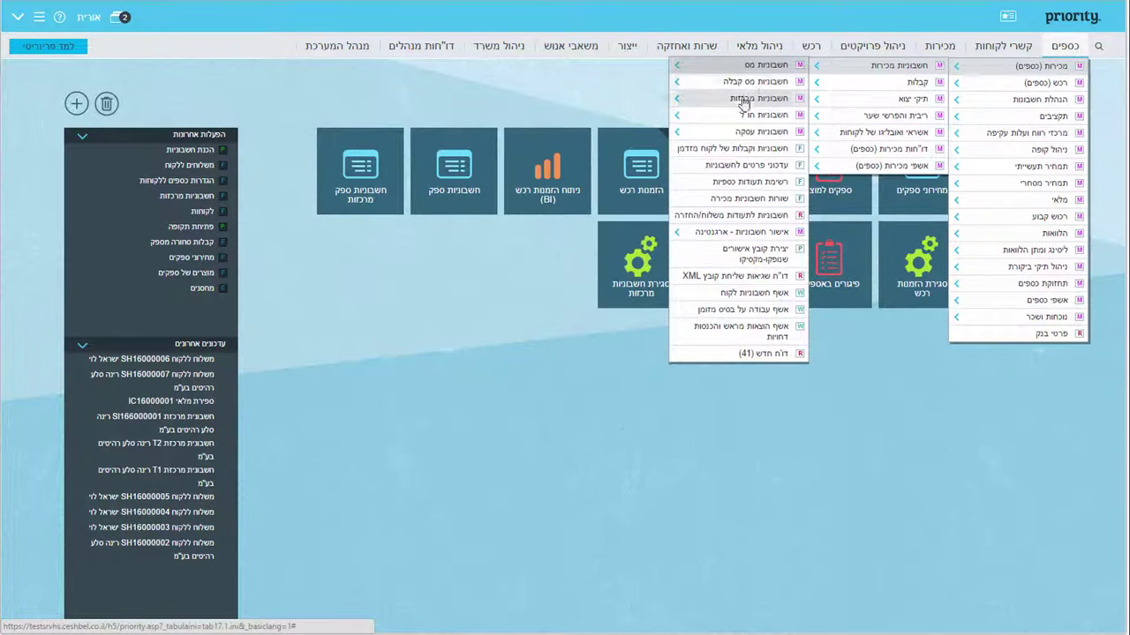
mouse_move(742, 103)
left_click(624, 106)
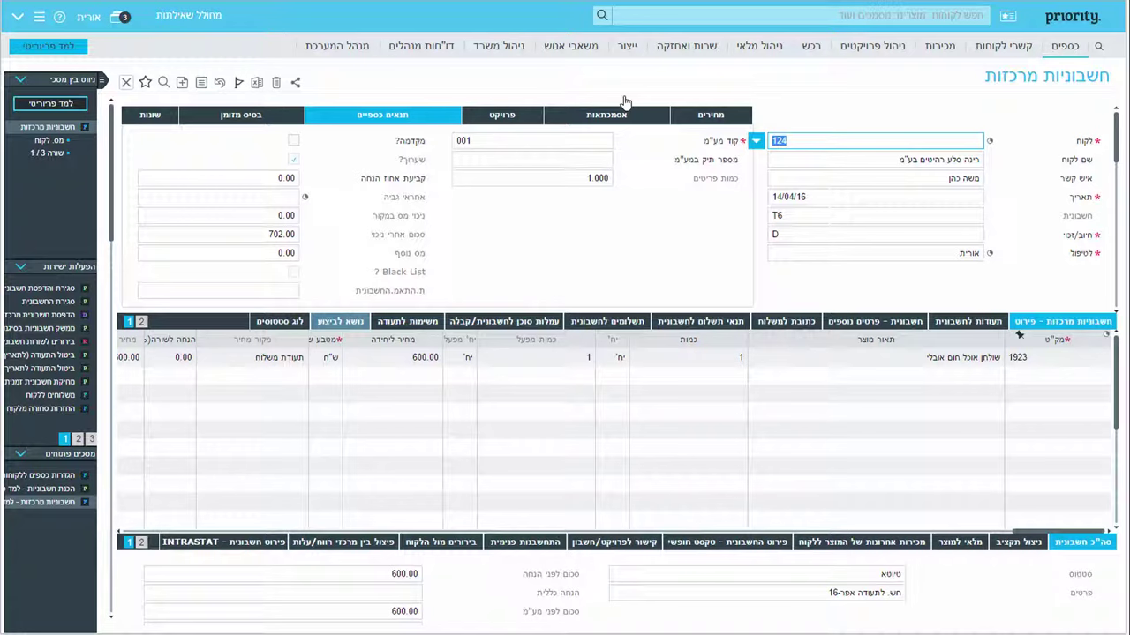
Locate the reports on unbilled shipping documents and service calls among the sales control reports (דו"חות בקרה) in Finance.
left_click(1065, 46)
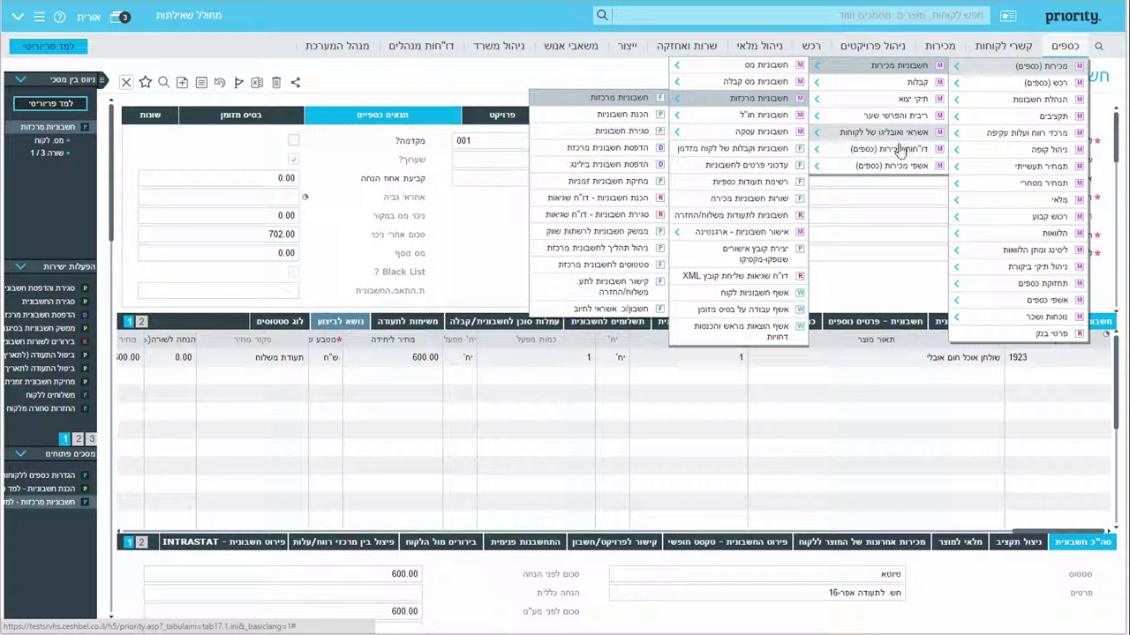
mouse_move(900, 149)
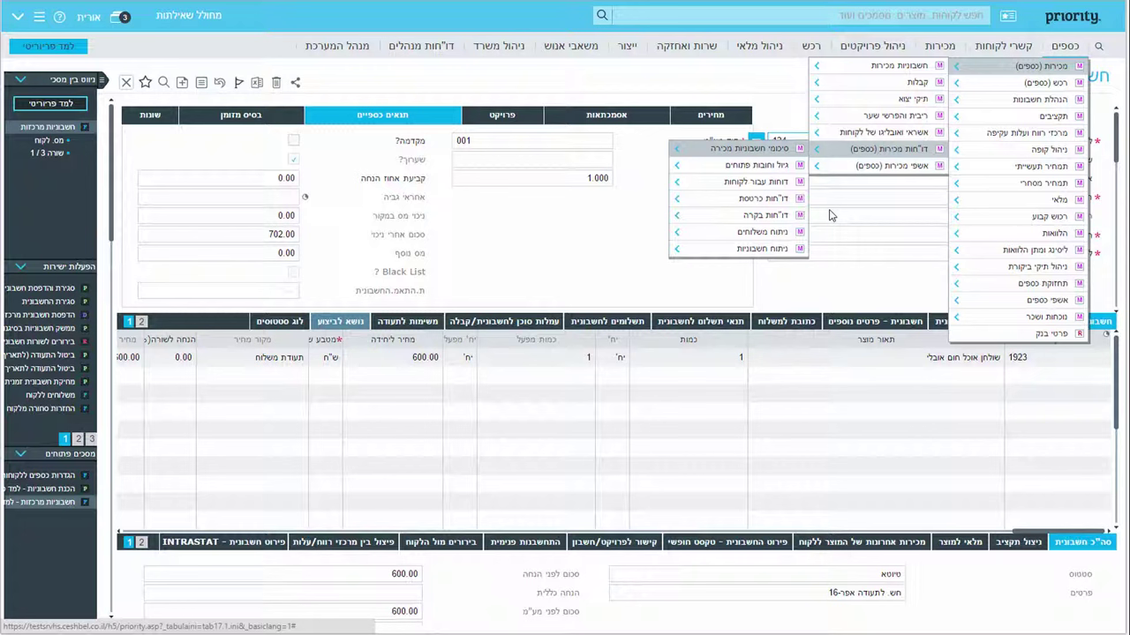
mouse_move(772, 219)
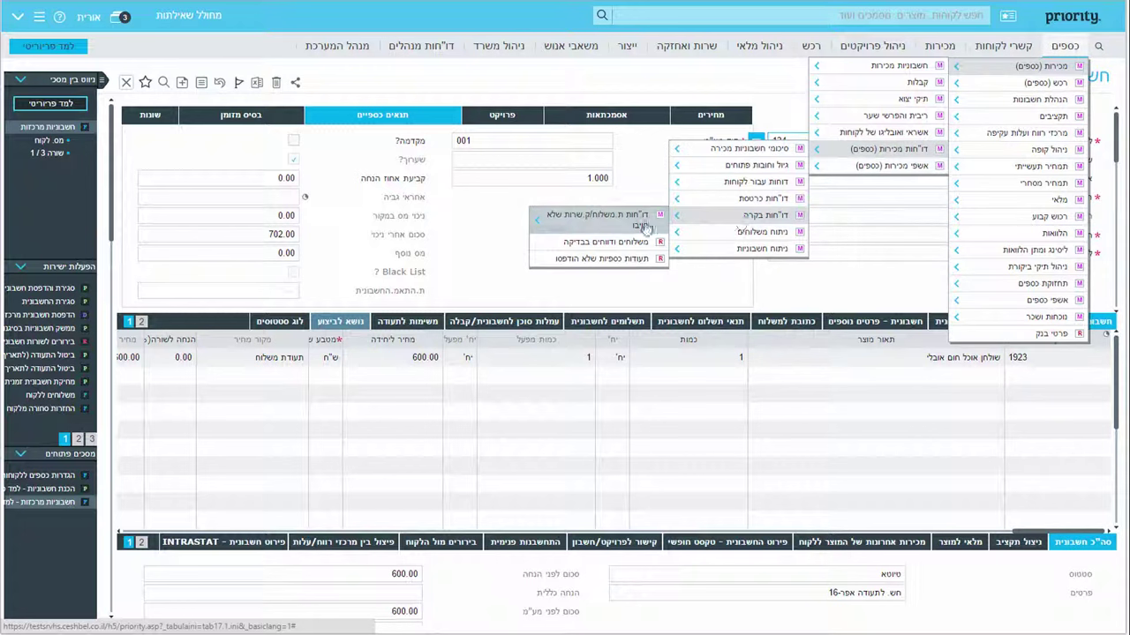
mouse_move(643, 227)
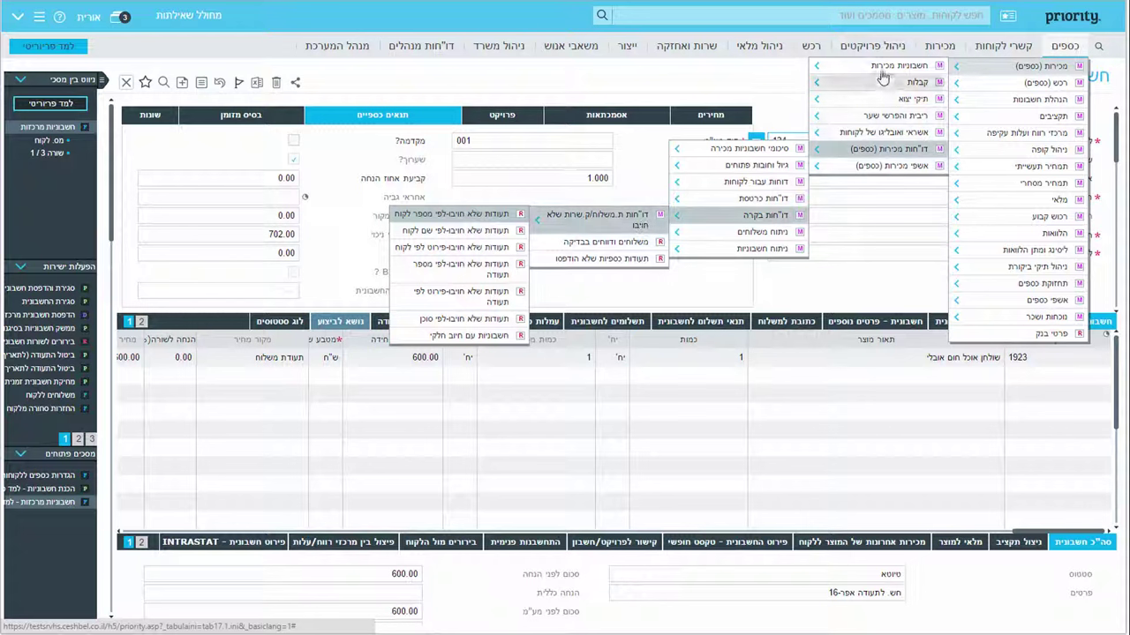
Show the sales invoice commands (חשבוניות מכירות) in Finance.
mouse_move(882, 73)
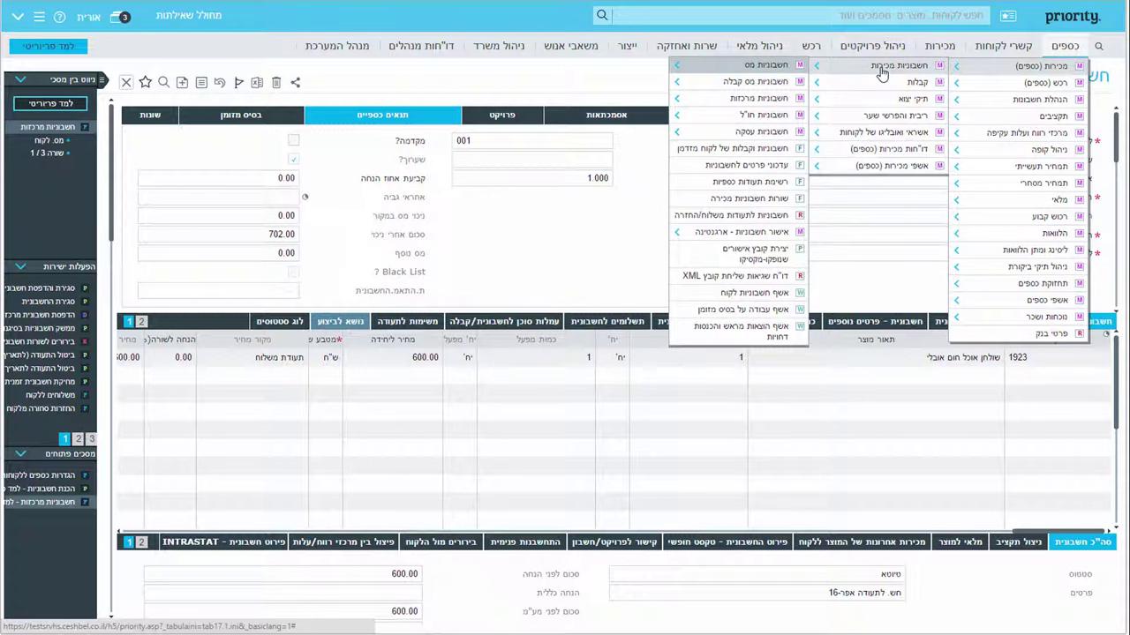